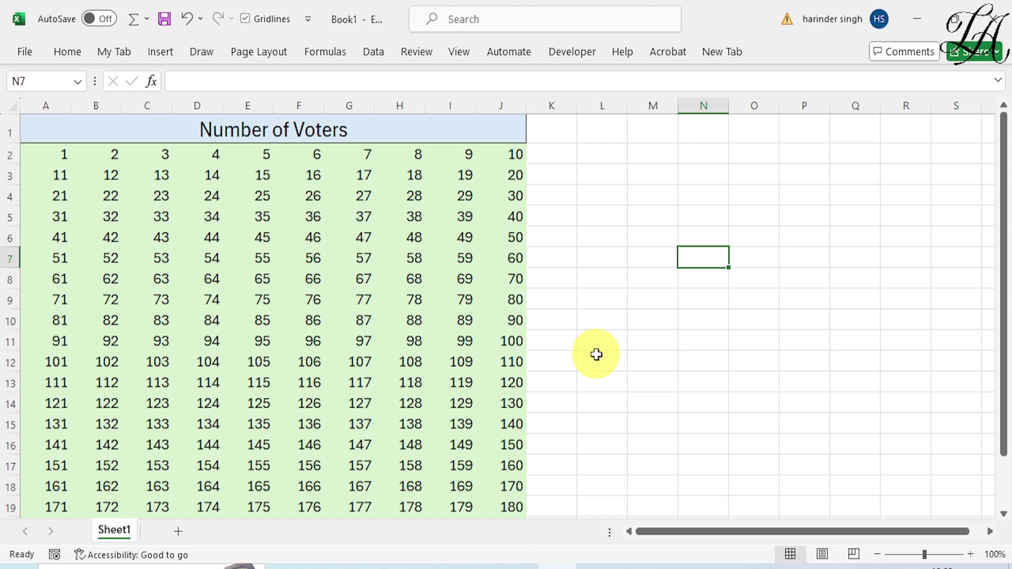
# Add a new blank worksheet, Sheet2, beside Sheet1 in the workbook
pyautogui.scroll(-1, 596, 355)
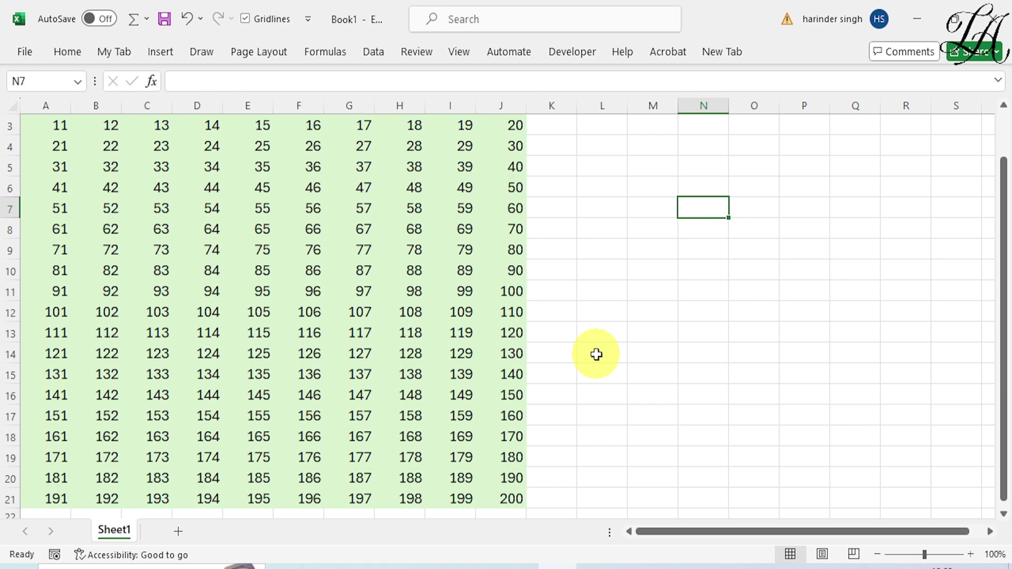
pyautogui.scroll(-1, 596, 355)
pyautogui.scroll(2, 541, 435)
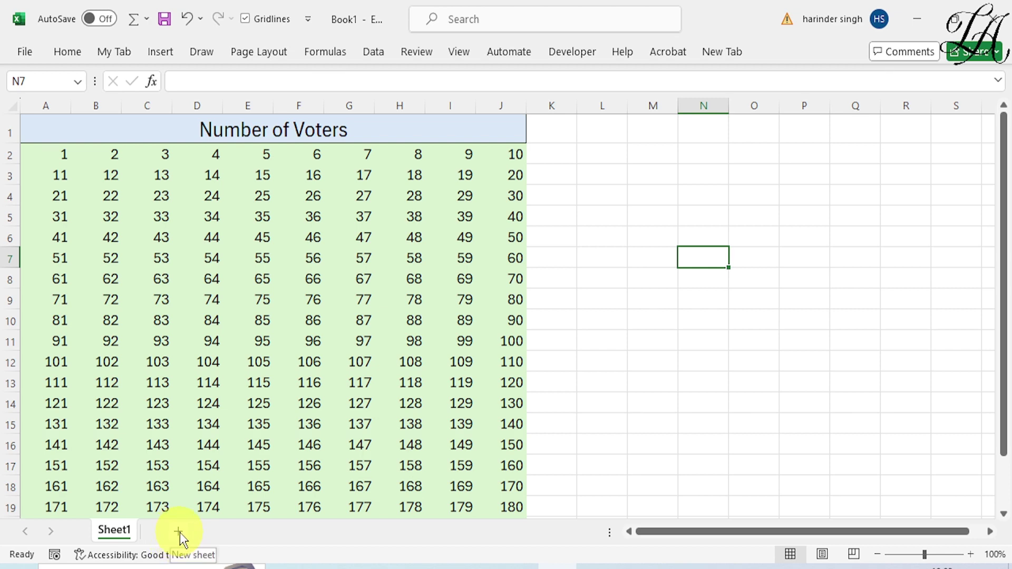
pyautogui.click(179, 533)
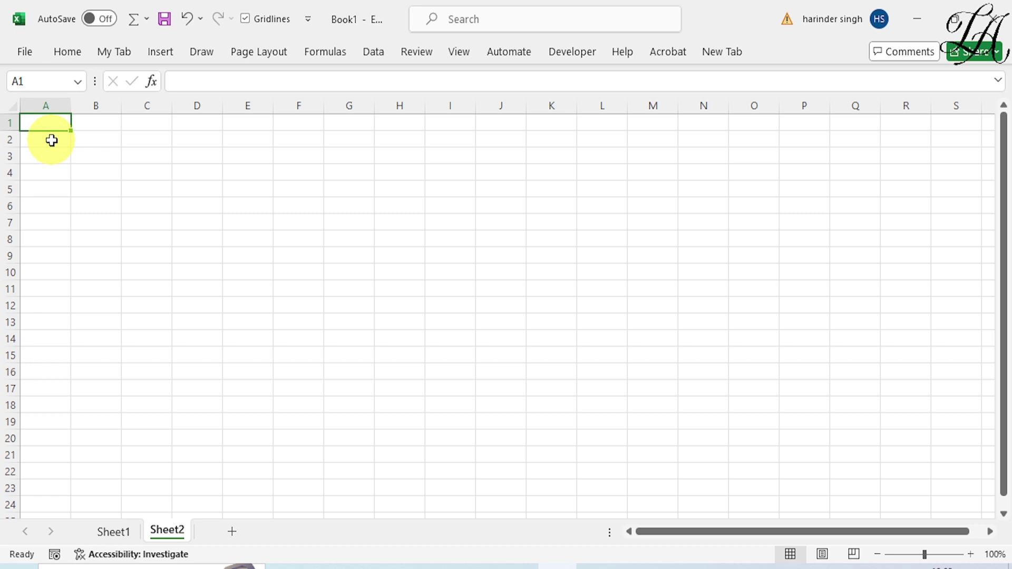
# Enter the starting numbers 1, 2 and 3 in cells A2, B2 and C2 of Sheet2
pyautogui.click(112, 532)
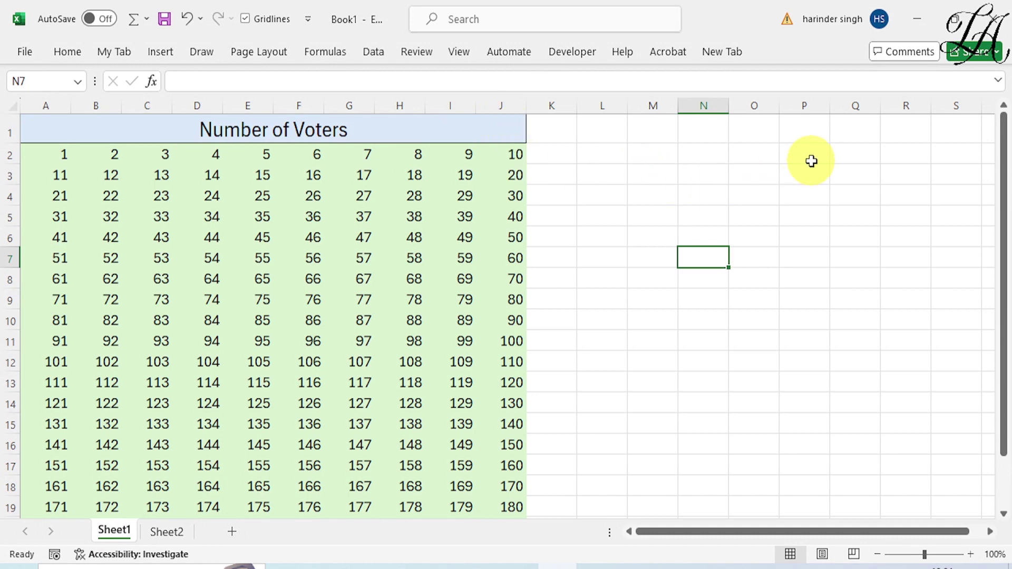
pyautogui.click(179, 531)
pyautogui.click(46, 141)
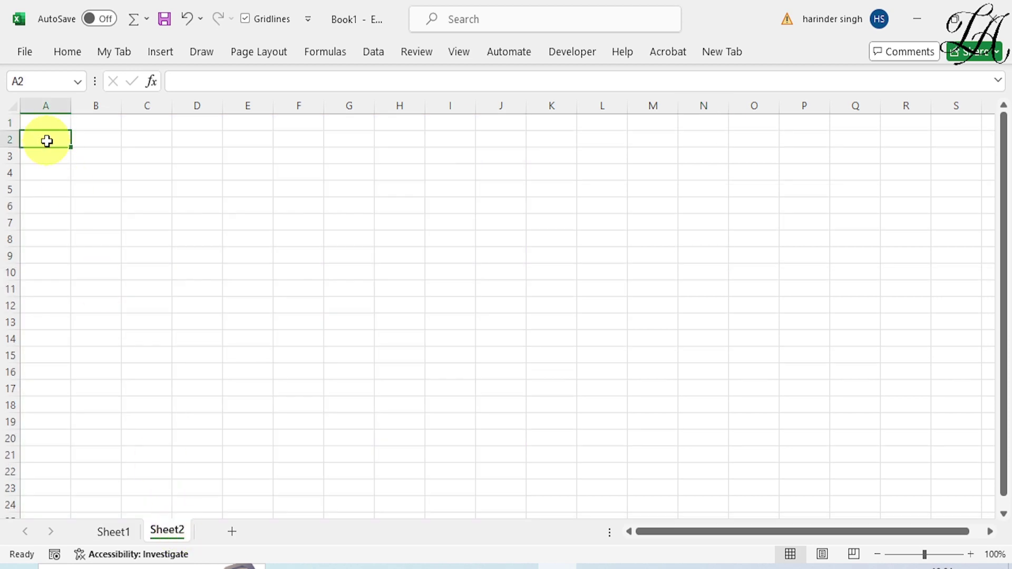
pyautogui.write('1')
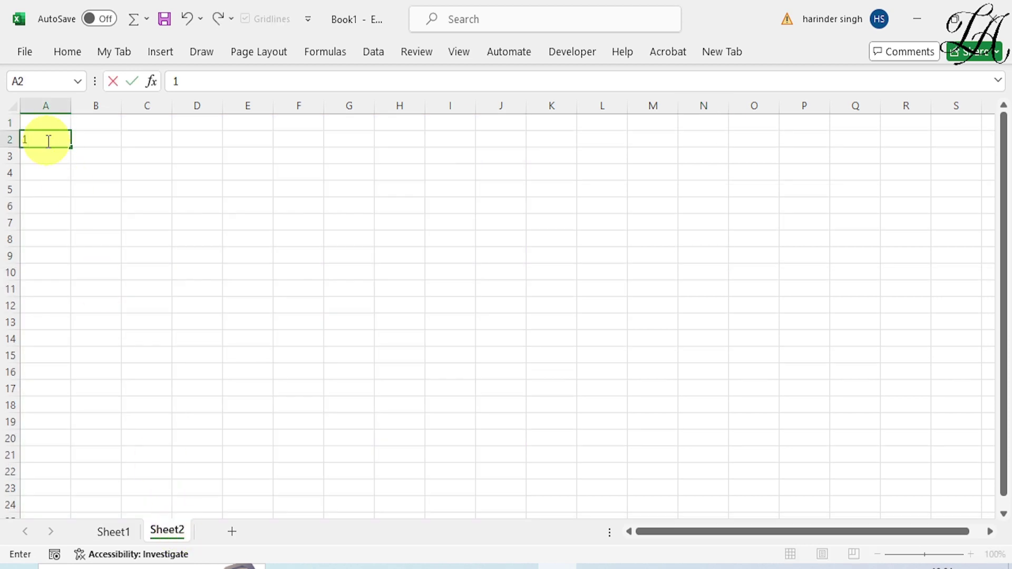
pyautogui.press('Tab')
pyautogui.write('2')
pyautogui.press('Tab')
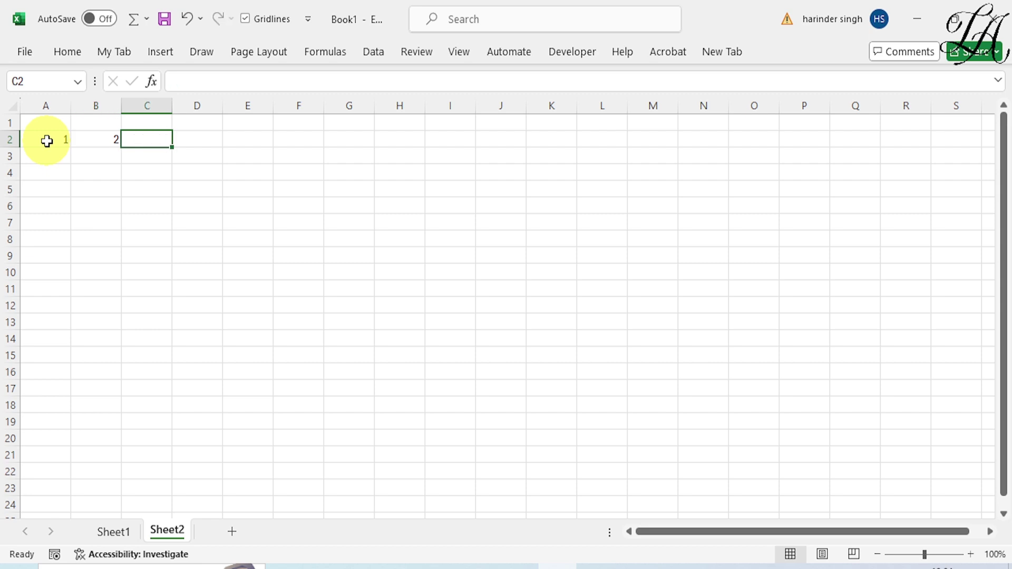
pyautogui.press('Up')
pyautogui.press('Right')
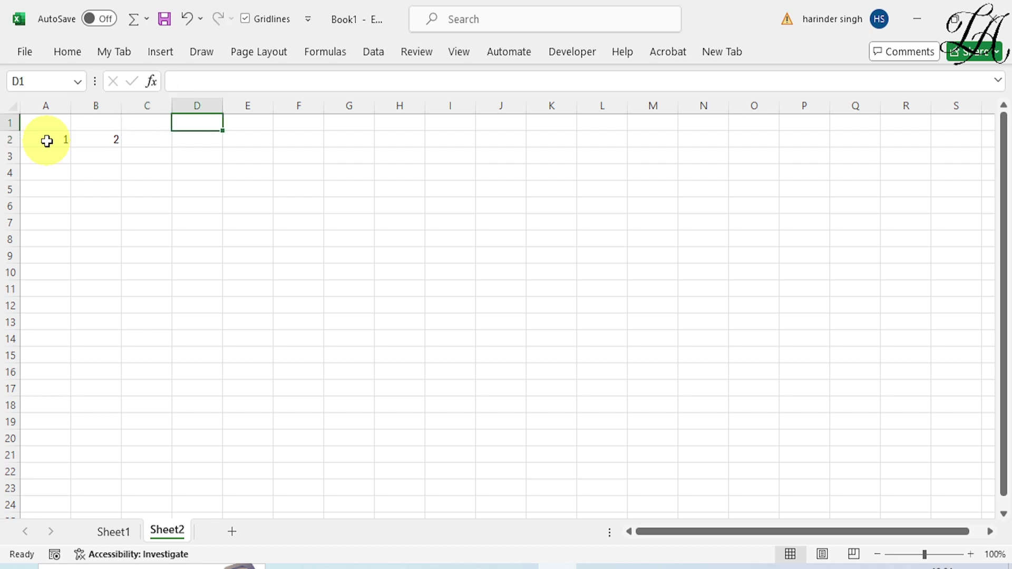
pyautogui.press('Down')
pyautogui.press('Left')
pyautogui.write('3')
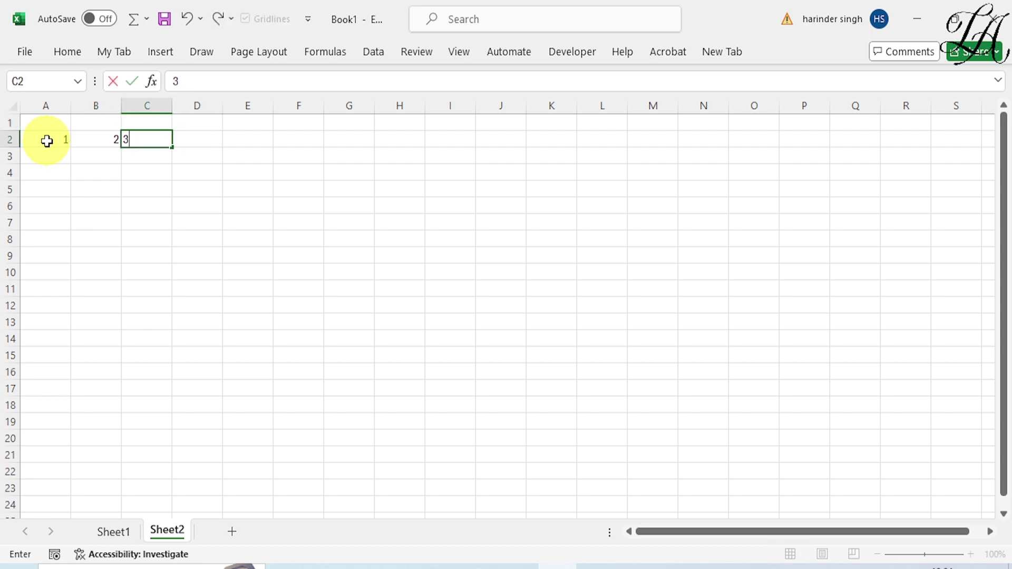
pyautogui.press('Tab')
# Extend the 1-2-3 series across row 2 to column J, giving 1 through 10
pyautogui.moveTo(47, 141); pyautogui.dragTo(158, 141)
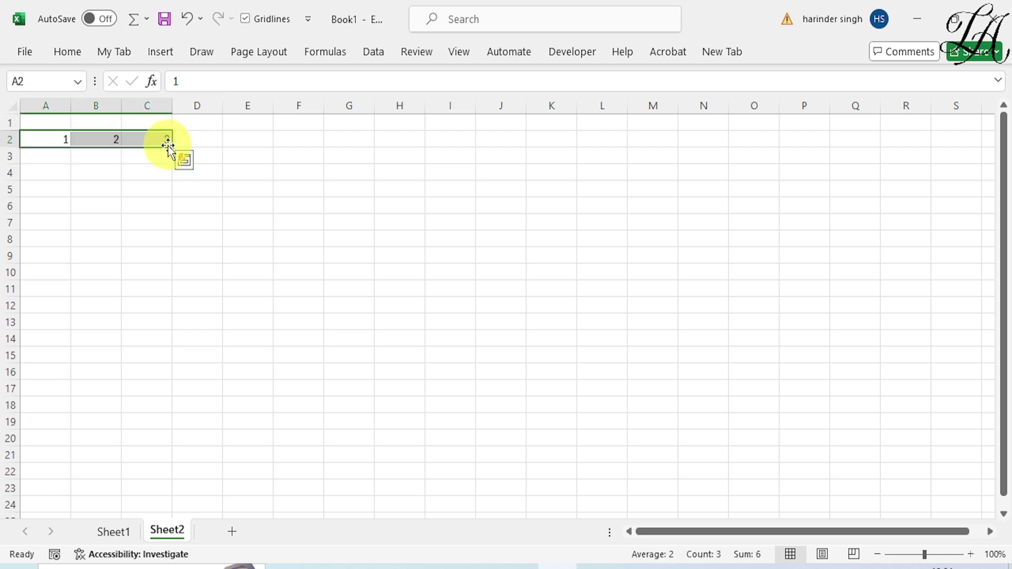
pyautogui.moveTo(171, 147); pyautogui.dragTo(483, 146)
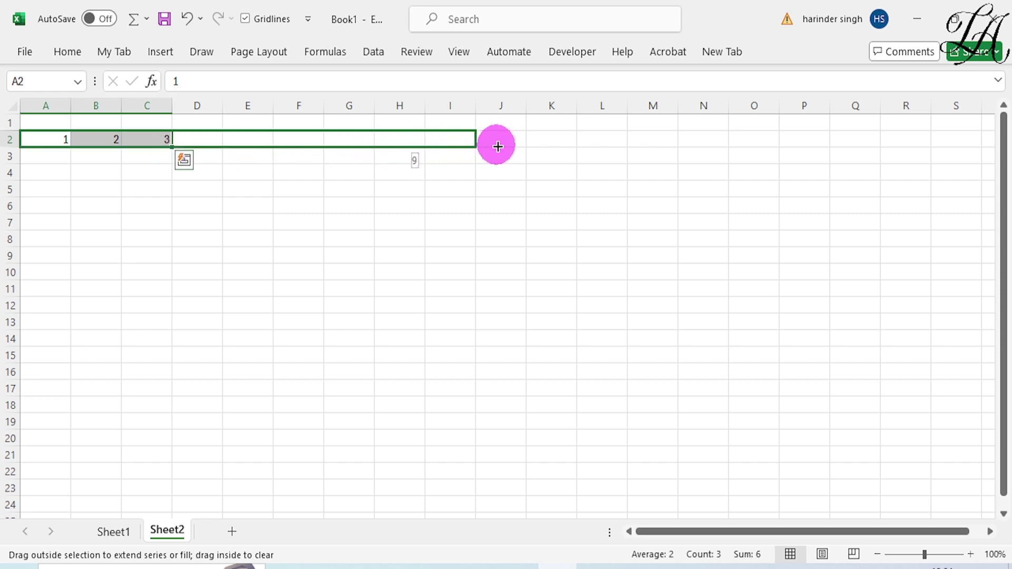
pyautogui.moveTo(483, 146); pyautogui.dragTo(511, 145)
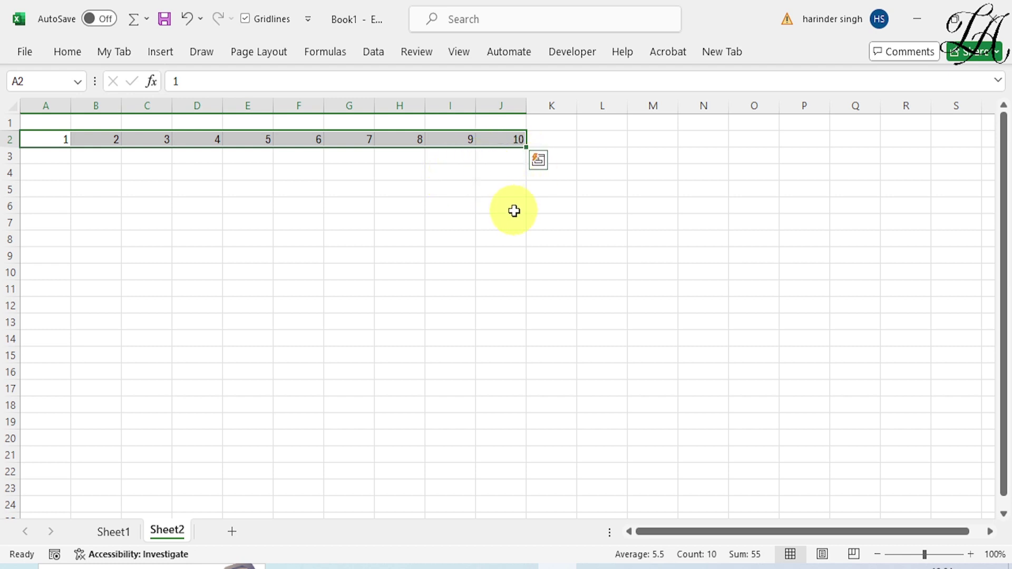
pyautogui.click(59, 155)
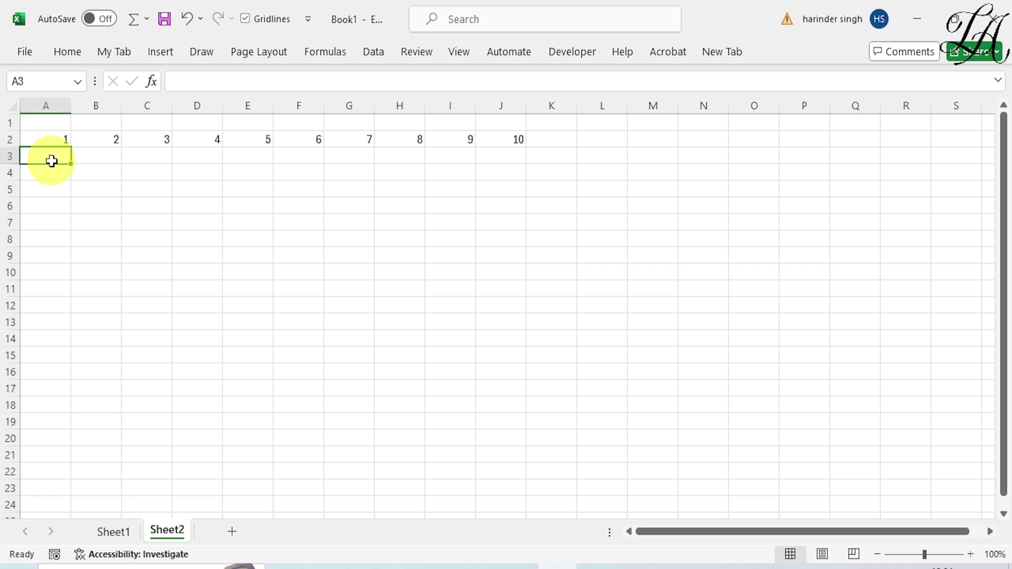
# Increase the font size of the A2:J16 range so the numbers 1–10 show at size 16
pyautogui.write('=')
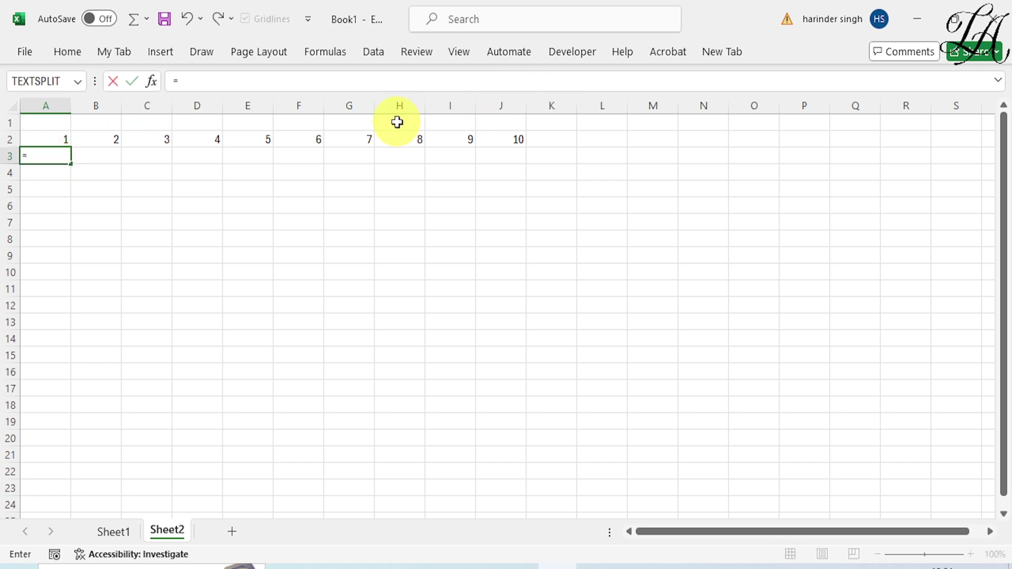
pyautogui.press('BackSpace')
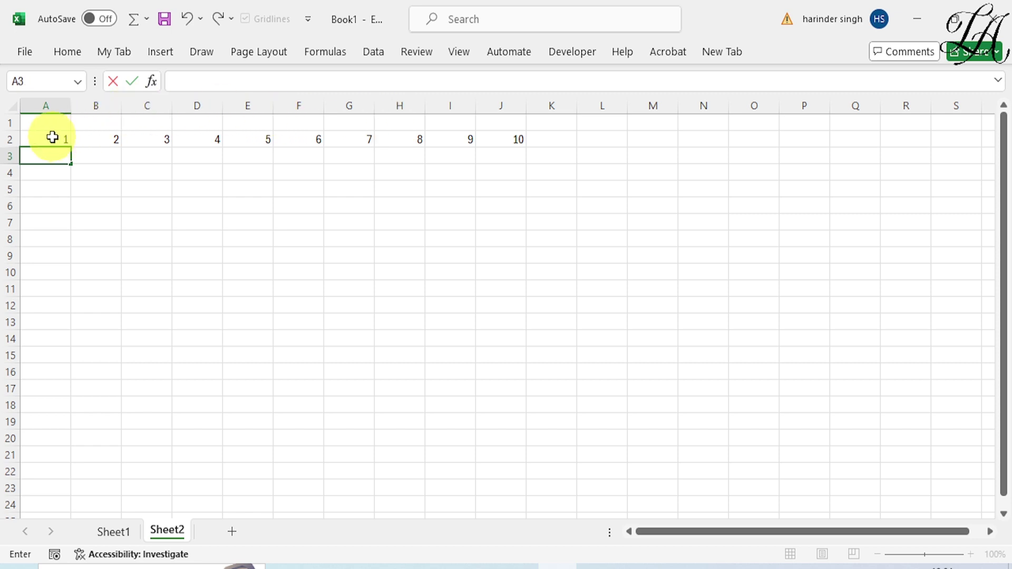
pyautogui.moveTo(52, 138)
pyautogui.mouseDown()
pyautogui.moveTo(454, 289)
pyautogui.moveTo(506, 529)
pyautogui.mouseUp()
pyautogui.click(67, 52)
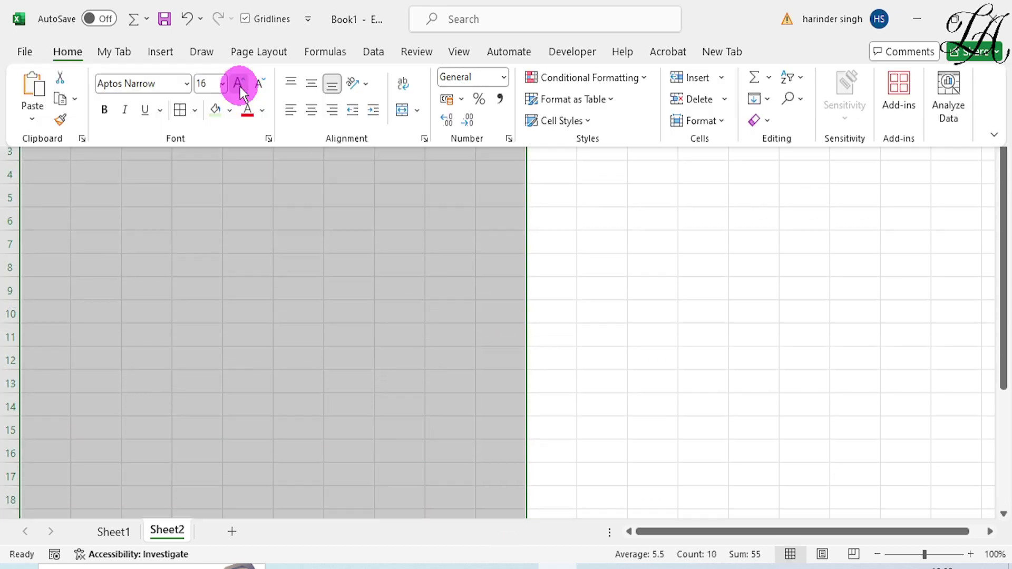
pyautogui.click(239, 86)
pyautogui.click(551, 236)
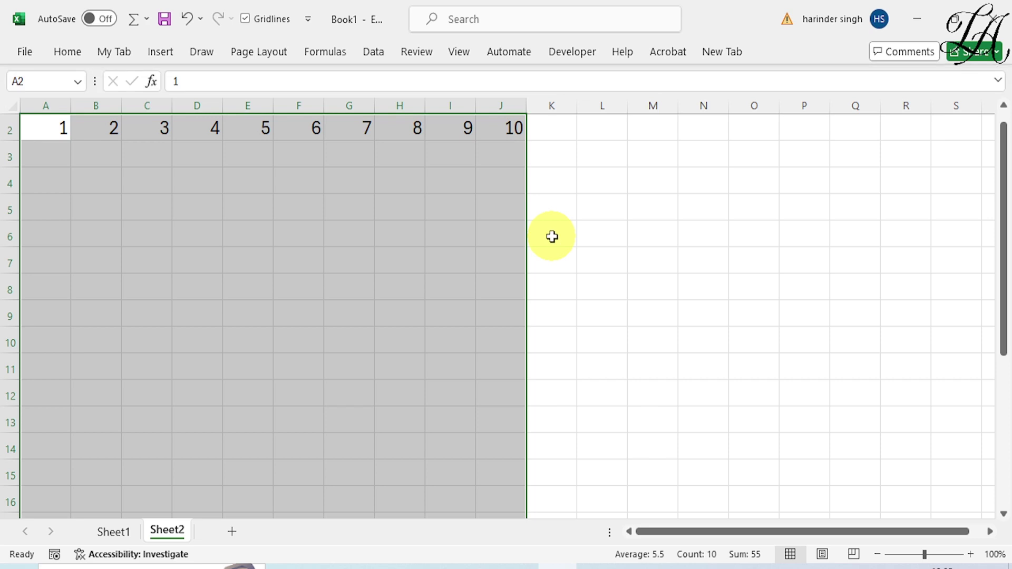
pyautogui.click(549, 234)
pyautogui.click(43, 160)
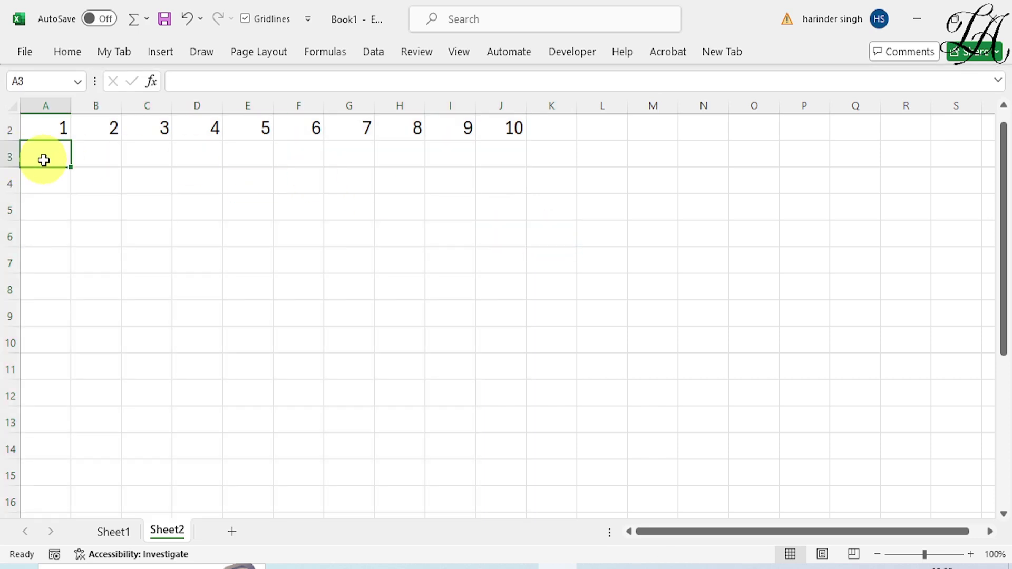
# Enter the mixed-reference formula =$J2+A$2 in cell A3 so it displays 11
pyautogui.write('=')
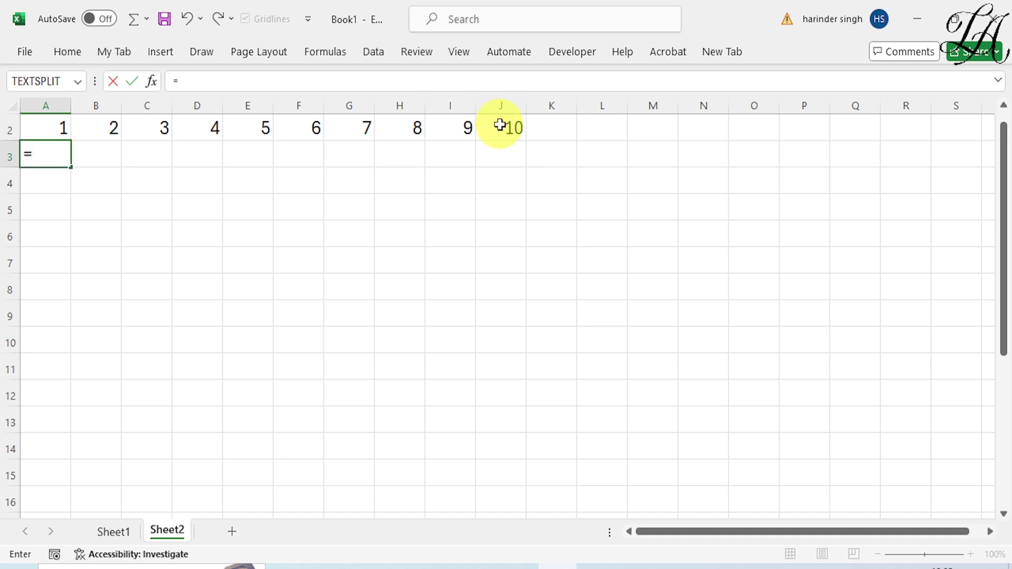
pyautogui.click(500, 125)
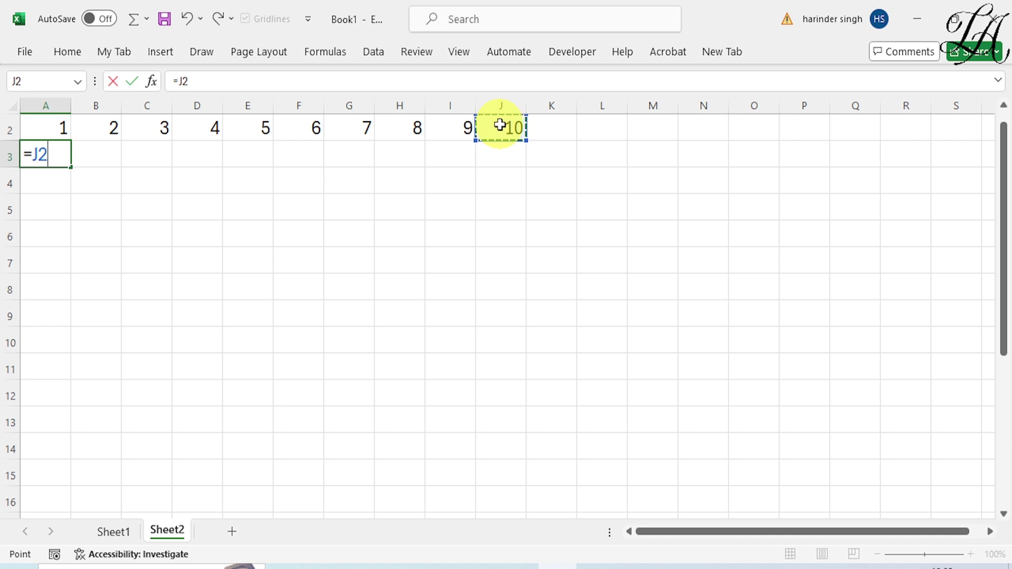
pyautogui.press('F4')
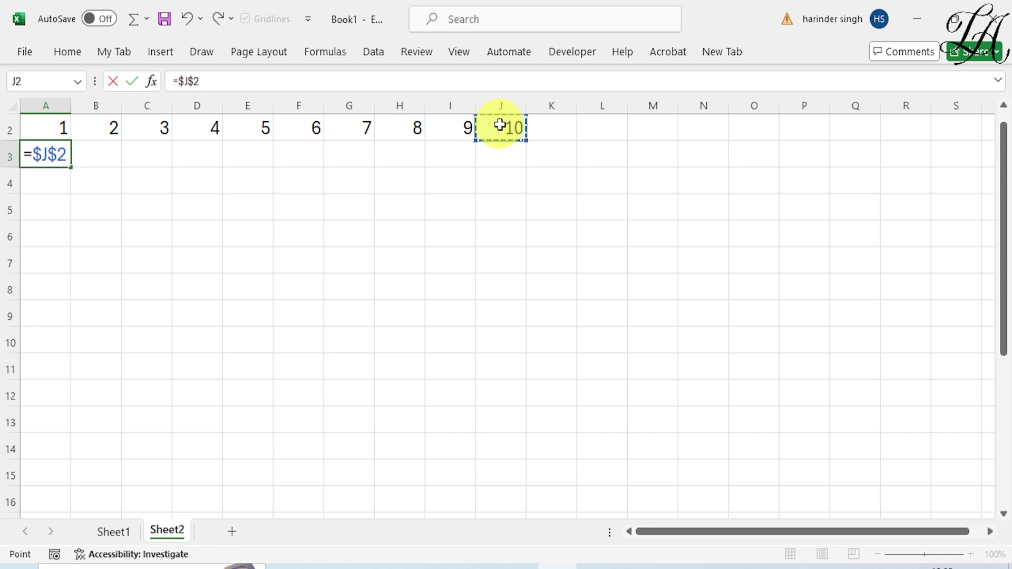
pyautogui.press('F4')
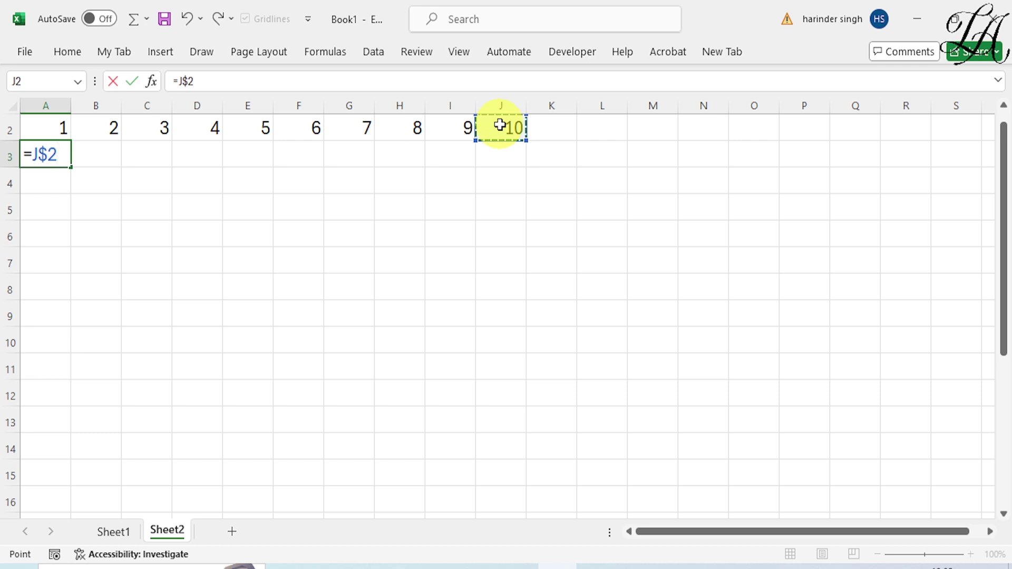
pyautogui.press('F4')
pyautogui.write('+')
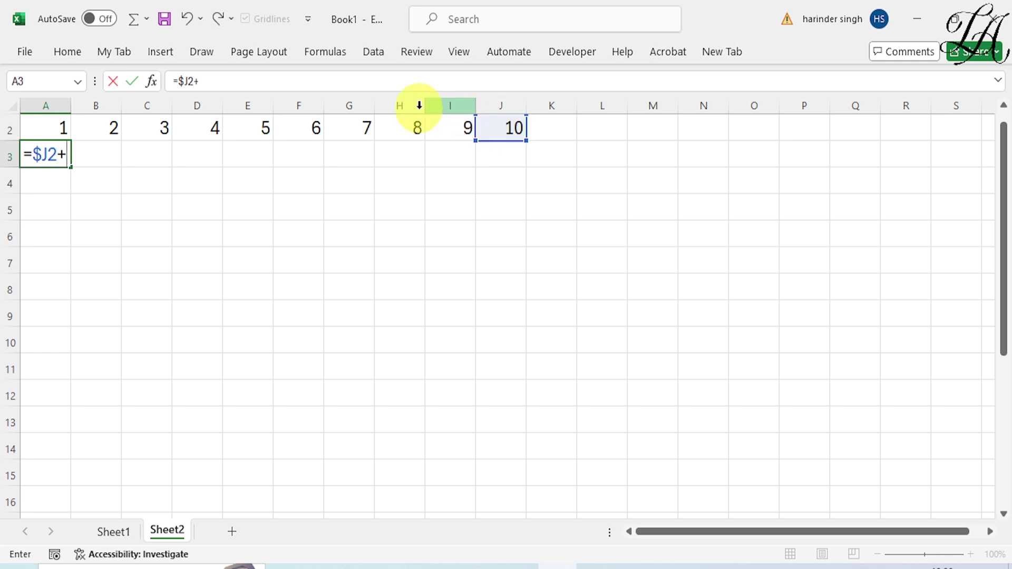
pyautogui.click(36, 130)
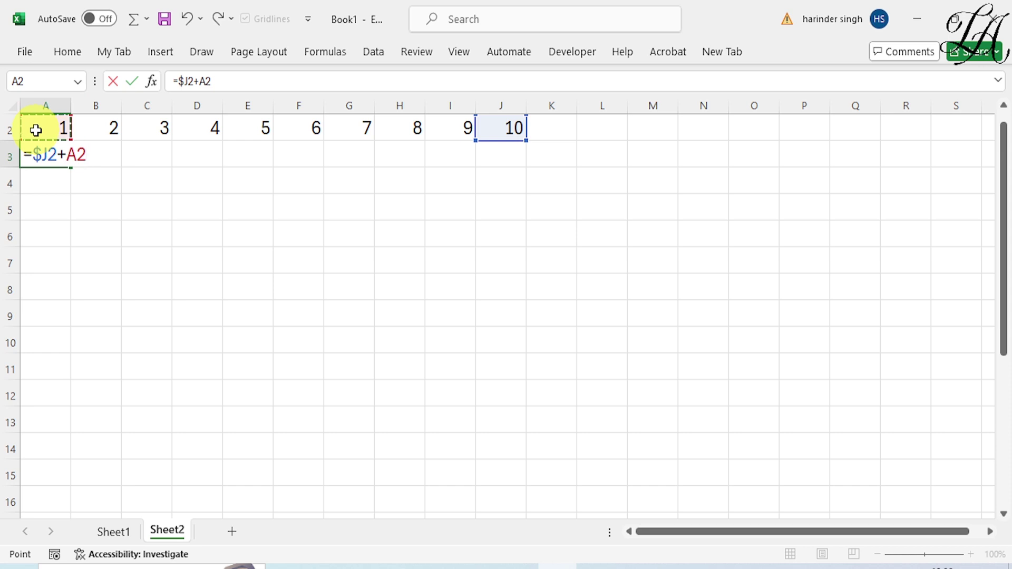
pyautogui.press('F4')
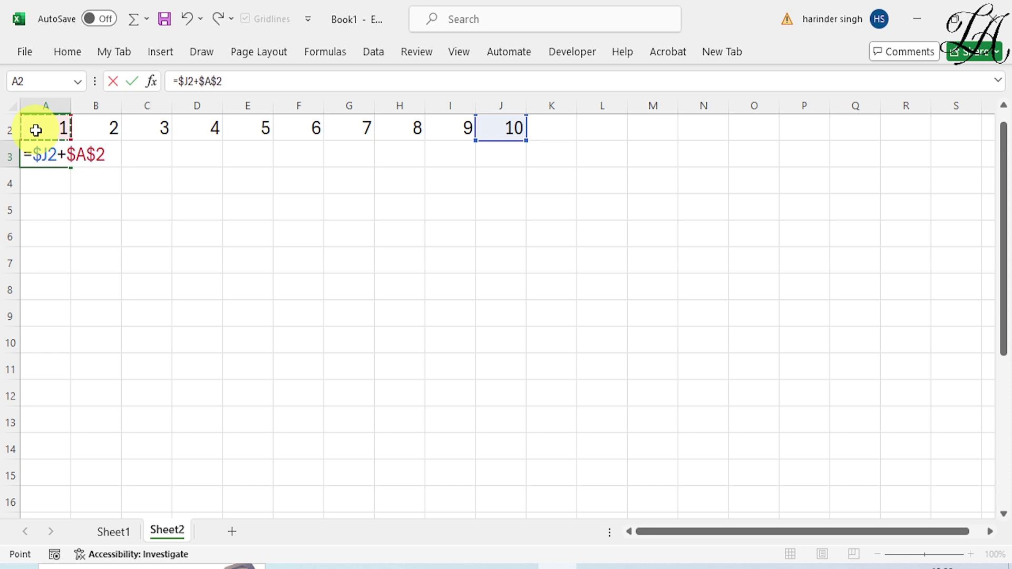
pyautogui.press('F4')
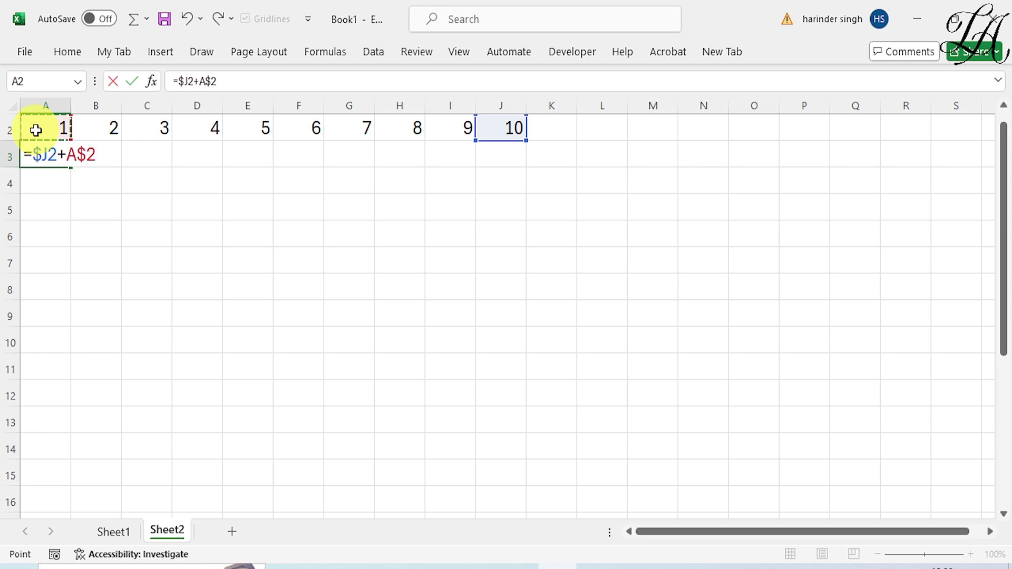
pyautogui.press('Return')
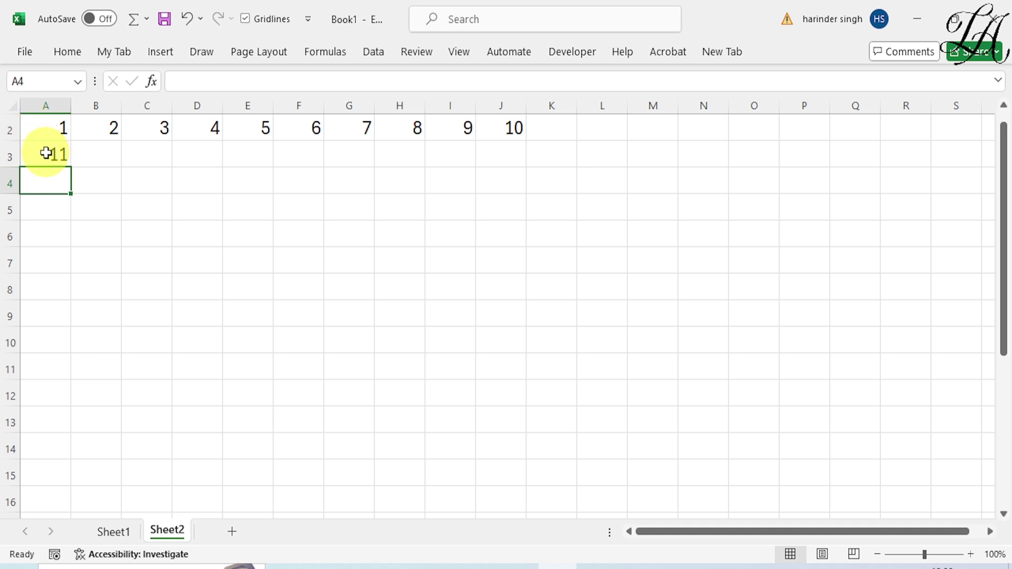
# Copy the A3 formula across to J3 so row 3 shows 11 through 20
pyautogui.click(49, 153)
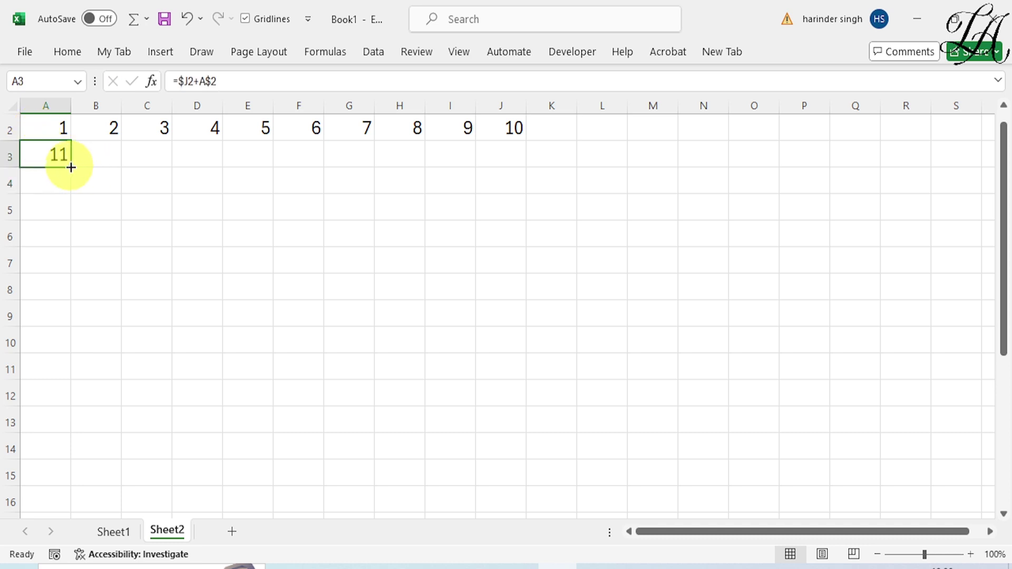
pyautogui.moveTo(69, 168); pyautogui.dragTo(510, 158)
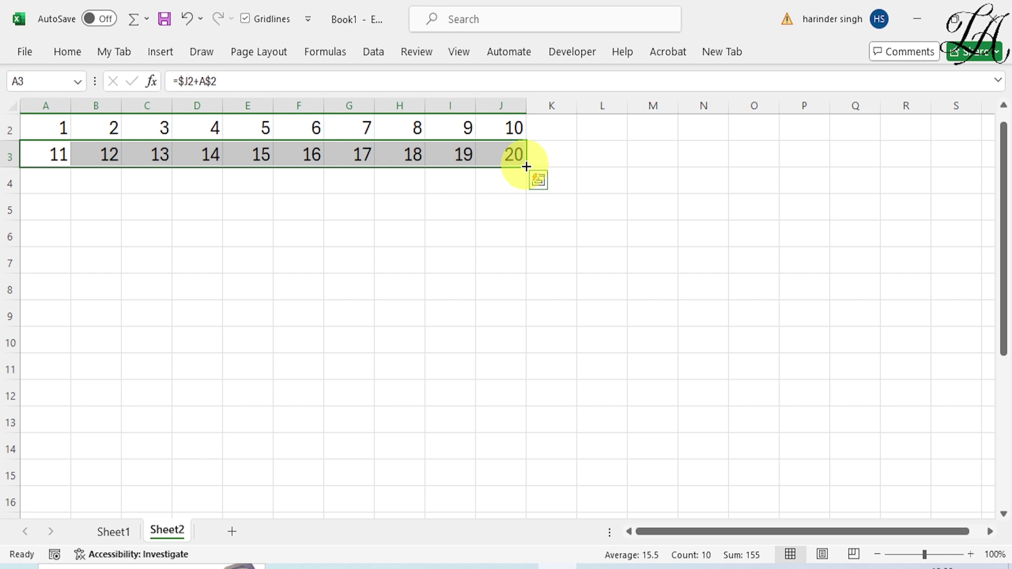
pyautogui.moveTo(526, 166); pyautogui.dragTo(527, 504)
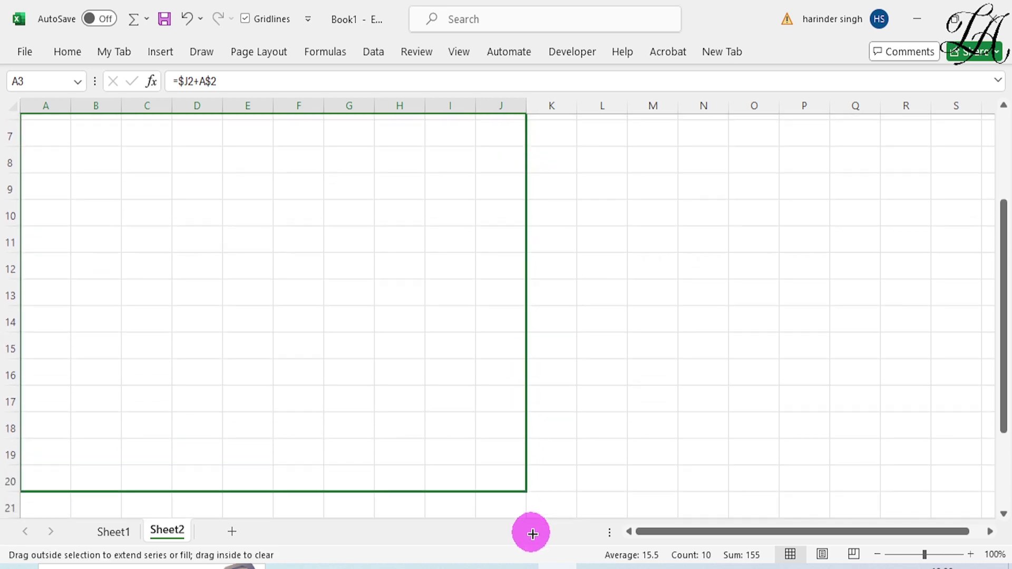
# Fill the row 3 formulas down to row 25 so the grid counts 1 to 240
pyautogui.moveTo(527, 504); pyautogui.dragTo(529, 488)
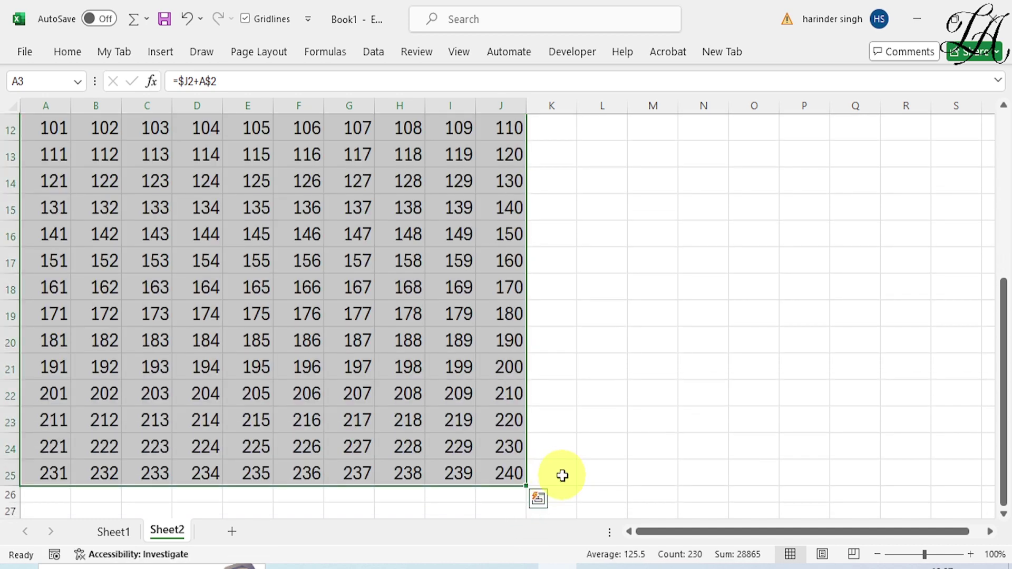
pyautogui.scroll(2, 512, 464)
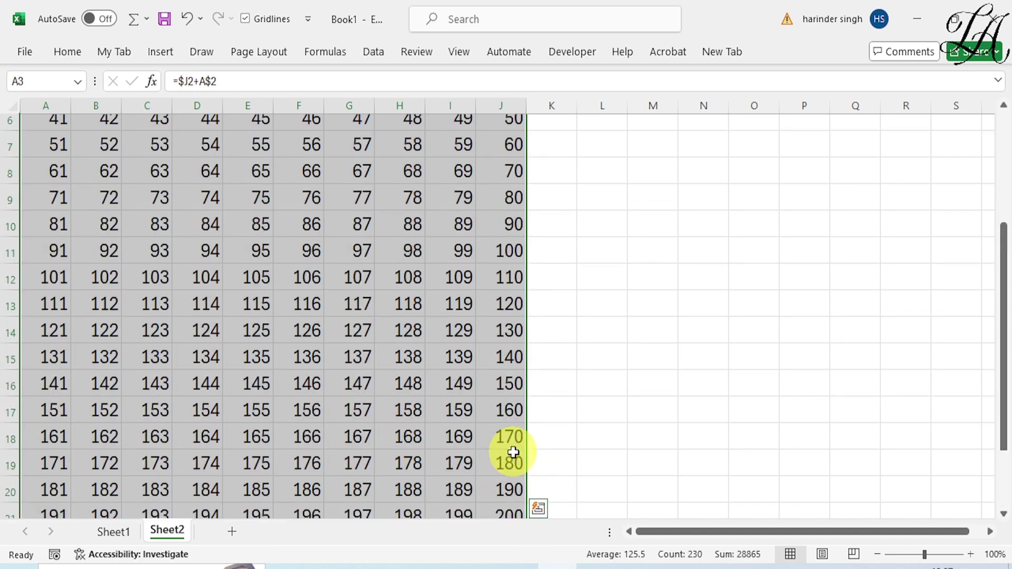
pyautogui.scroll(2, 514, 453)
pyautogui.click(626, 296)
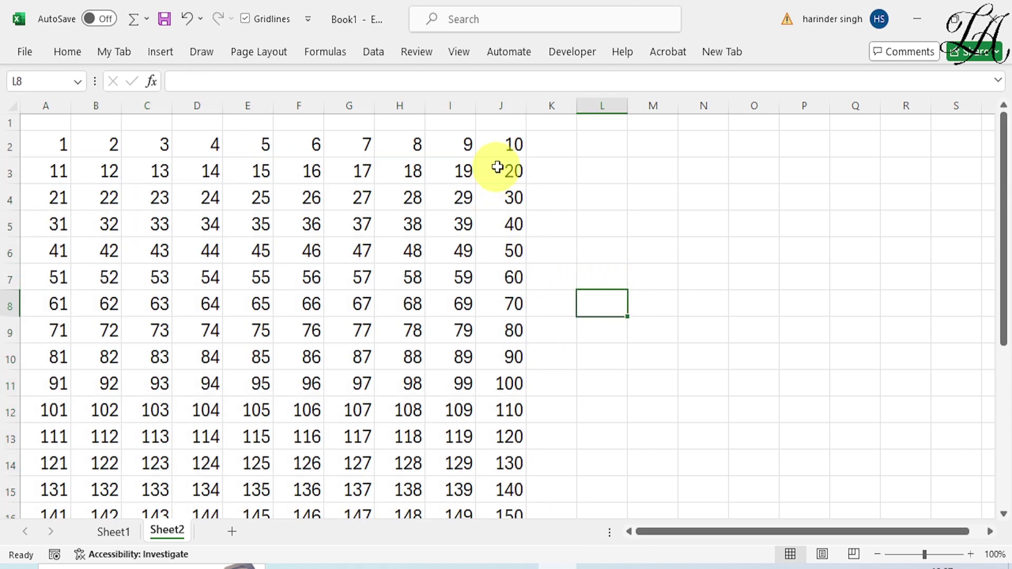
pyautogui.click(501, 149)
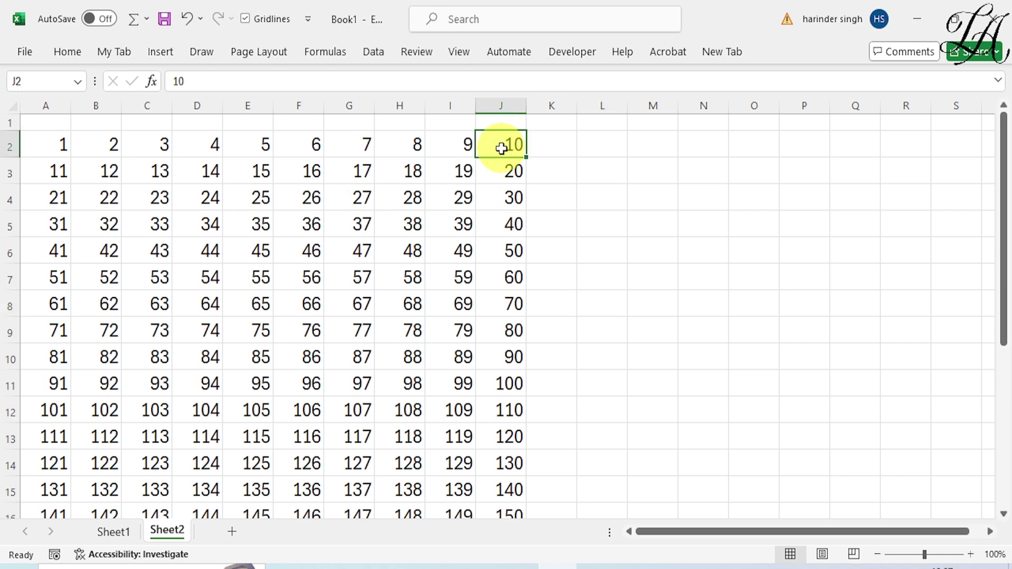
pyautogui.click(150, 198)
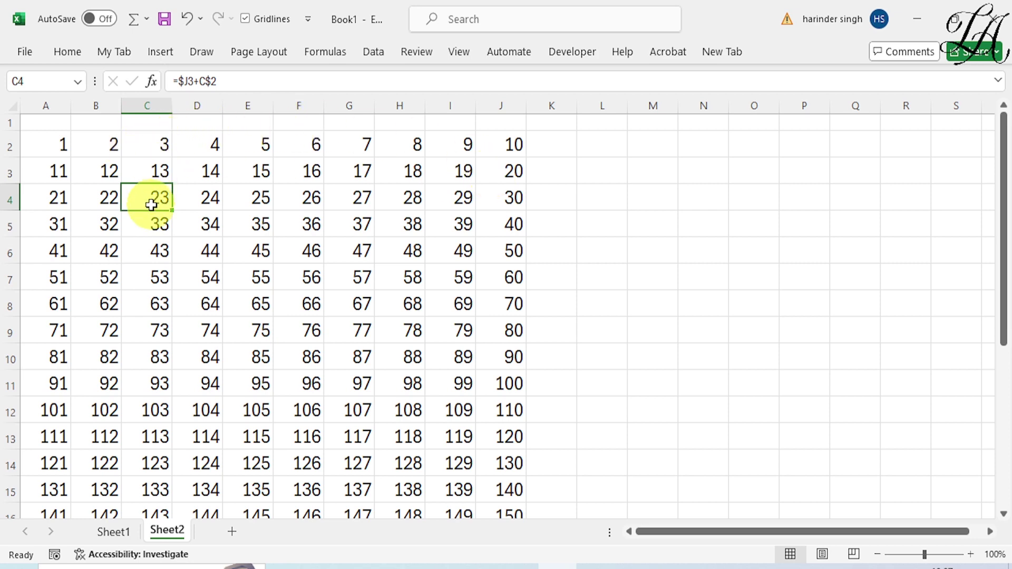
pyautogui.click(357, 277)
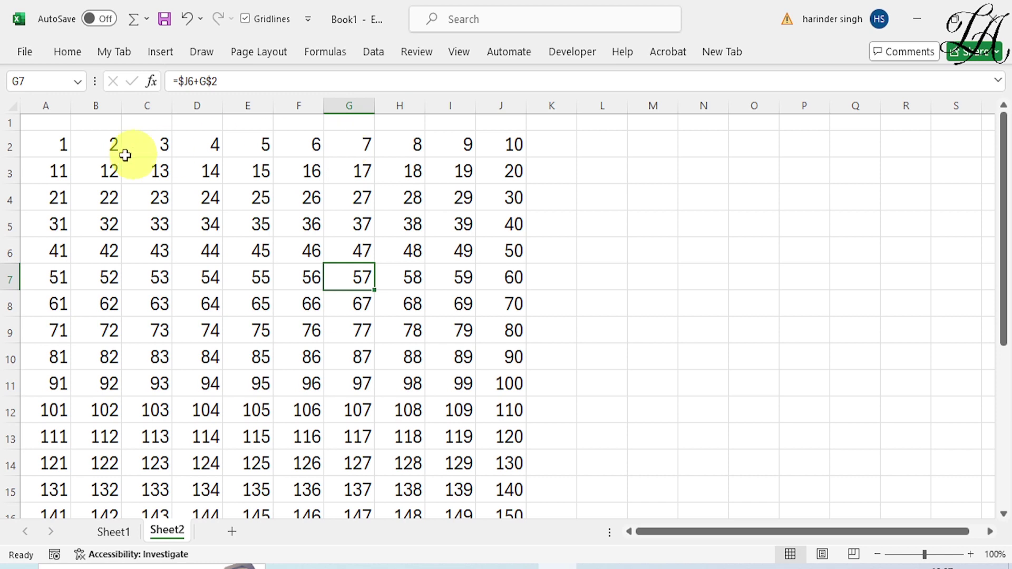
pyautogui.click(296, 199)
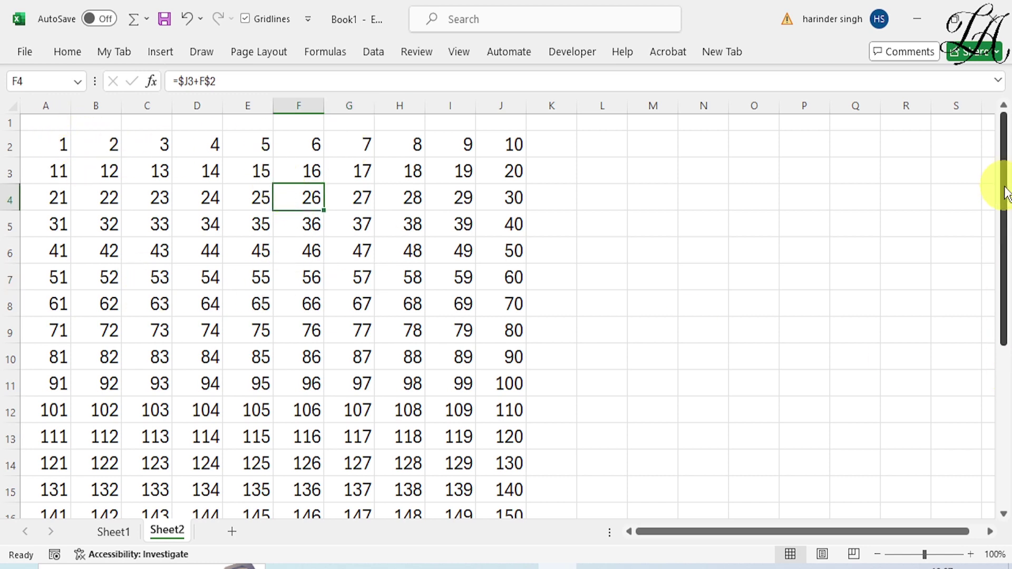
pyautogui.click(65, 125)
# Merge and centre A1:J1 and type the title 'Number of Voters' into it
pyautogui.moveTo(65, 124); pyautogui.dragTo(497, 118)
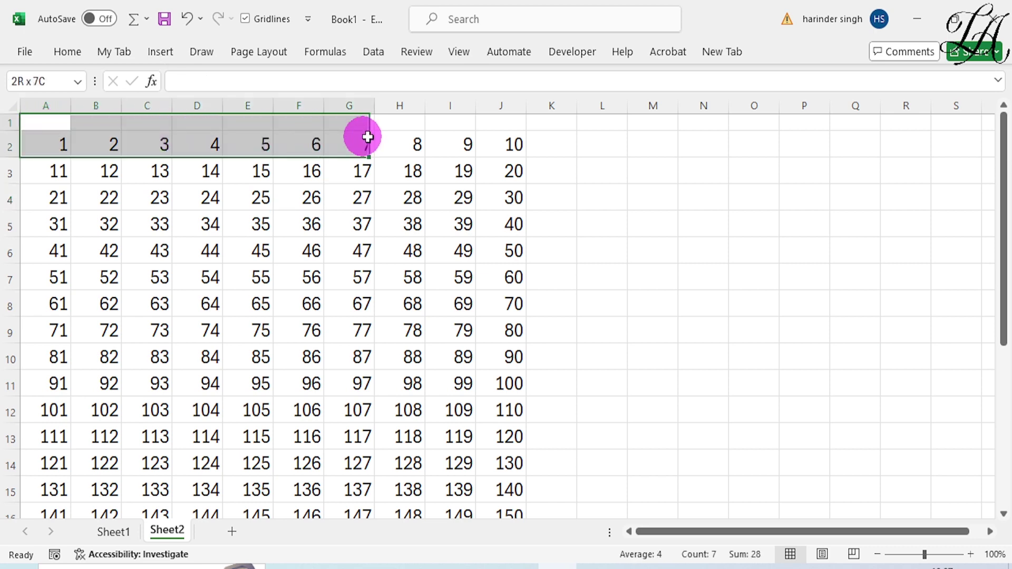
pyautogui.click(65, 53)
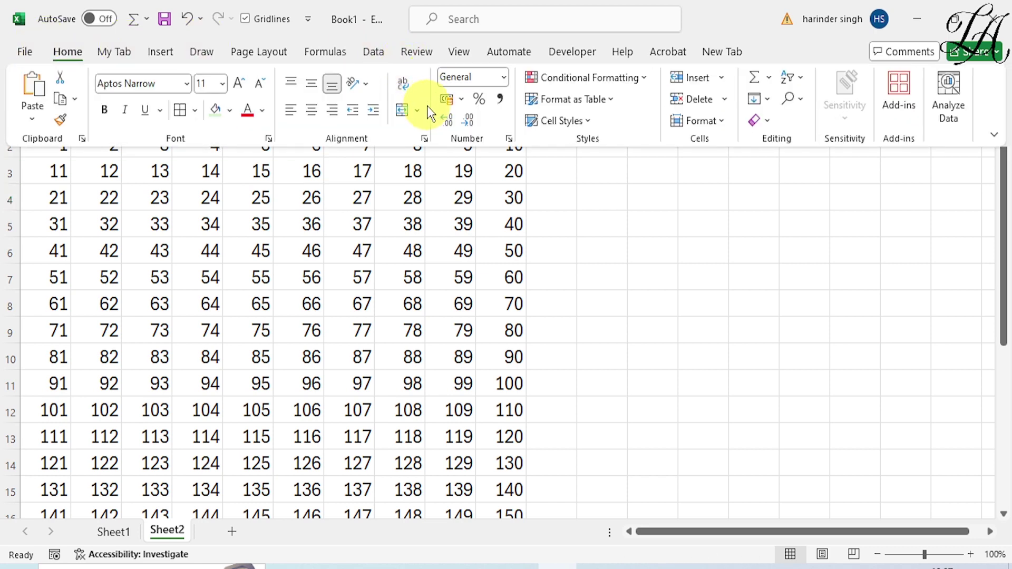
pyautogui.click(417, 117)
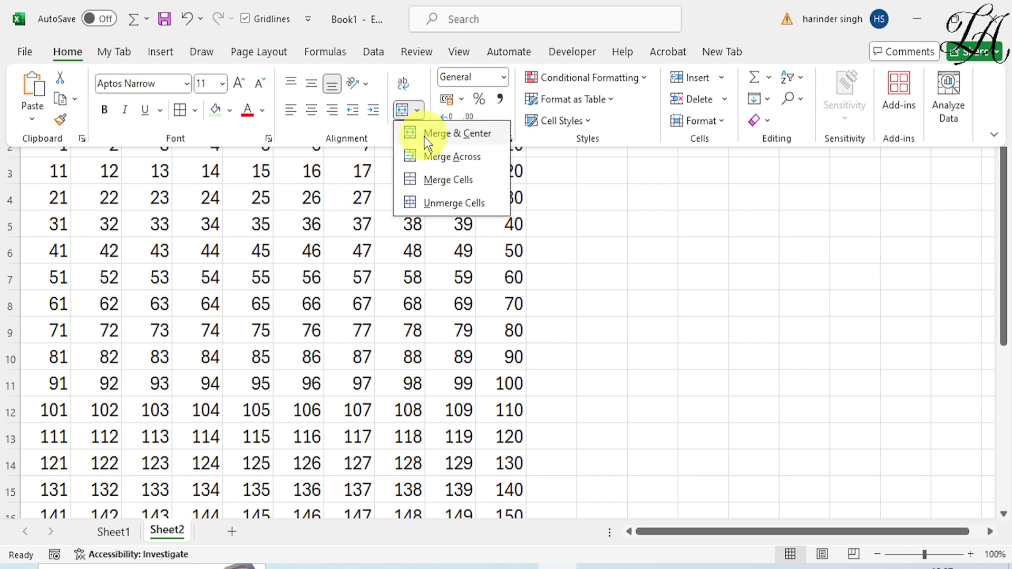
pyautogui.click(425, 134)
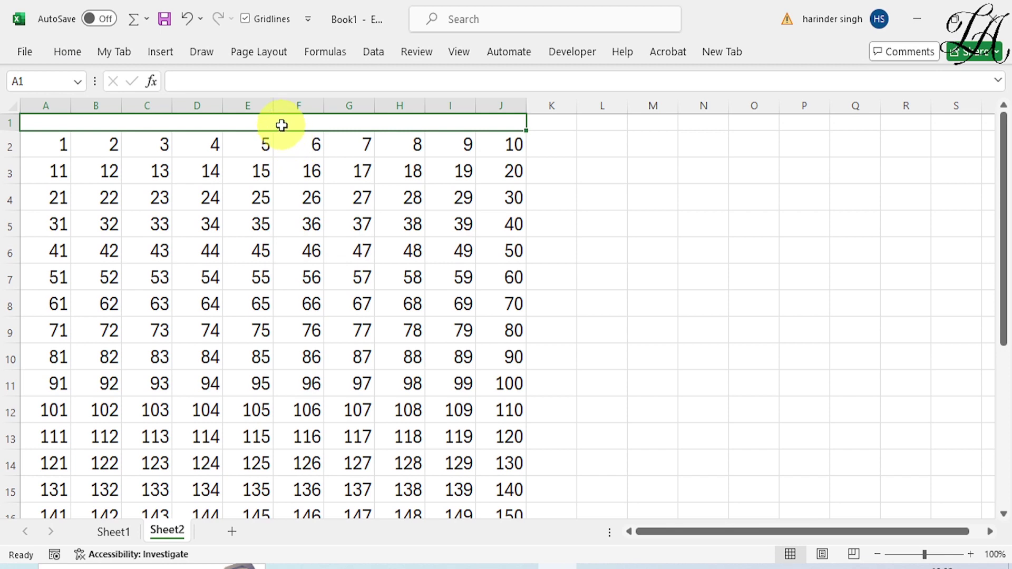
pyautogui.write('Nu')
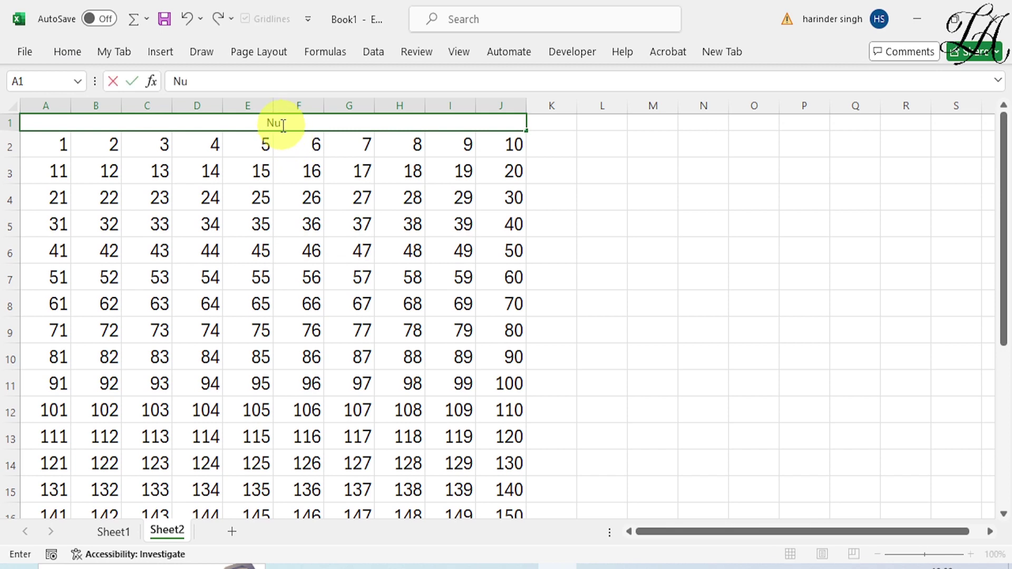
pyautogui.write('mber')
pyautogui.write(' of V')
pyautogui.write('oters')
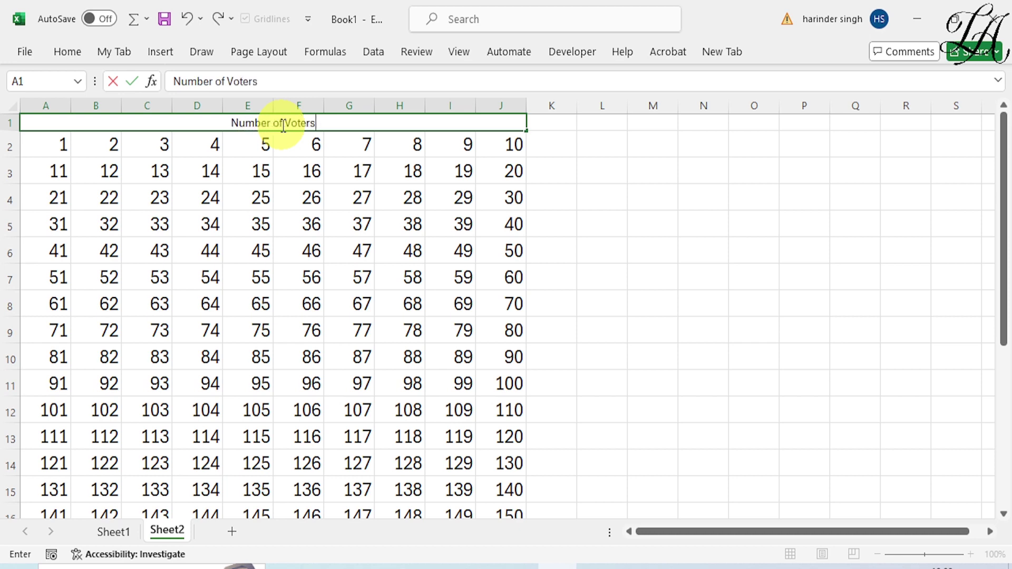
pyautogui.moveTo(214, 124); pyautogui.dragTo(364, 127)
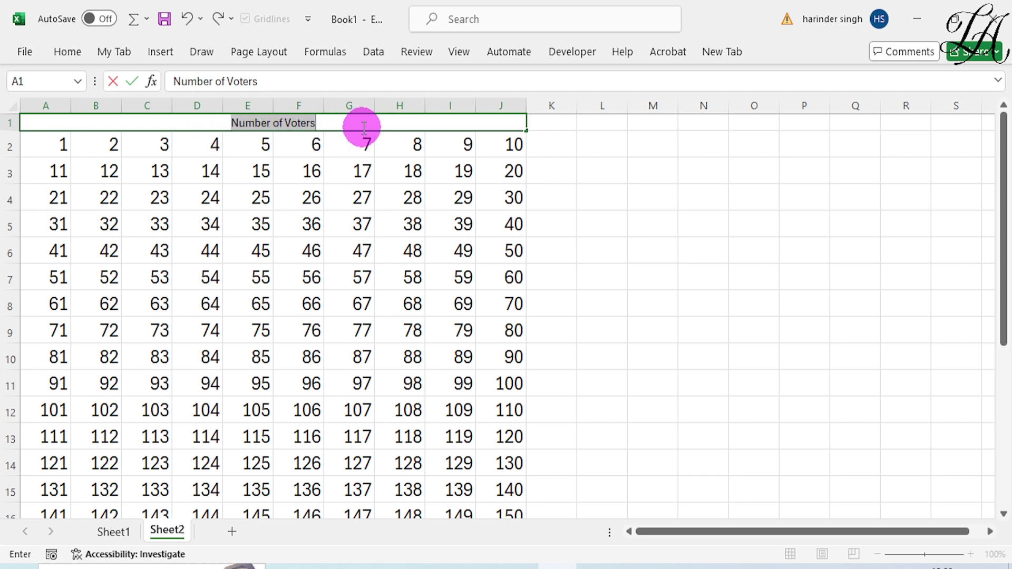
# Enlarge the 'Number of Voters' title font to size 18
pyautogui.click(63, 50)
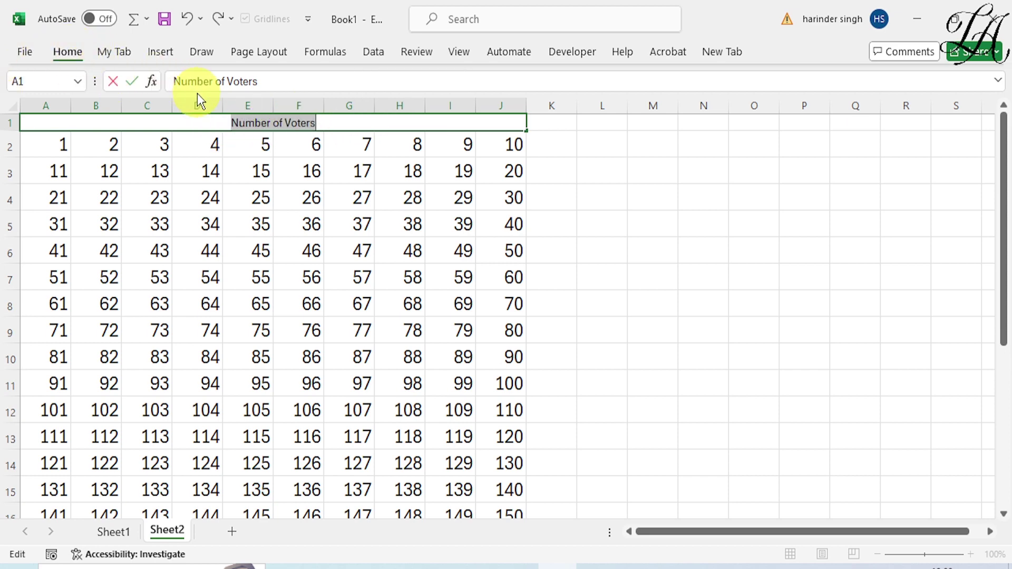
pyautogui.click(238, 82)
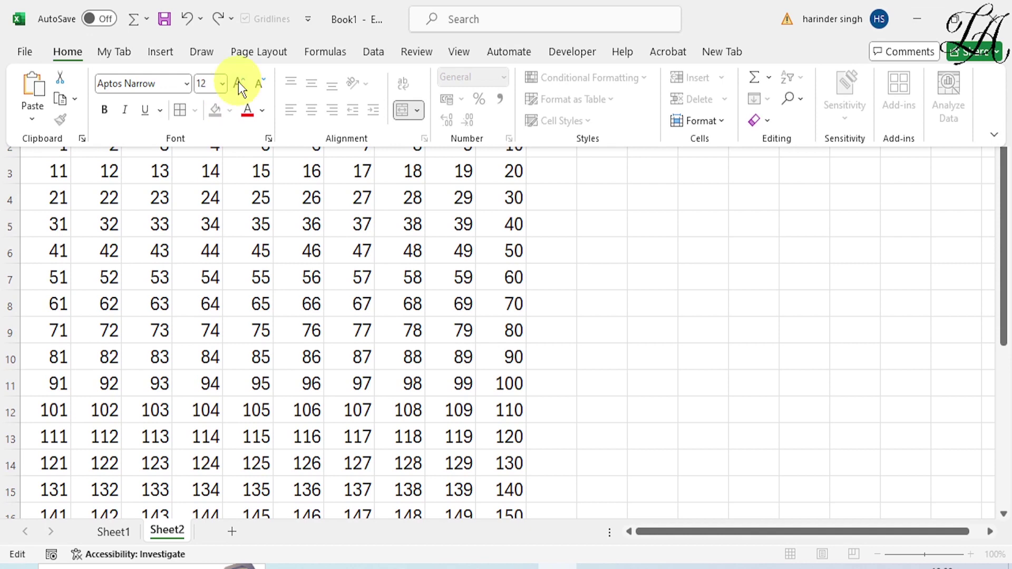
pyautogui.click(238, 81)
pyautogui.click(238, 81)
pyautogui.click(238, 82)
pyautogui.click(308, 279)
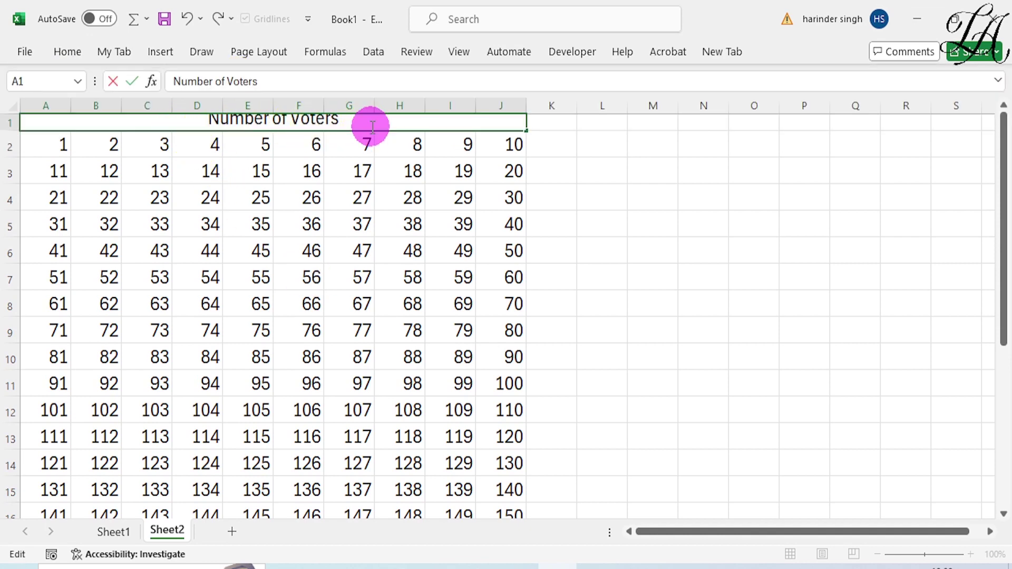
pyautogui.click(74, 53)
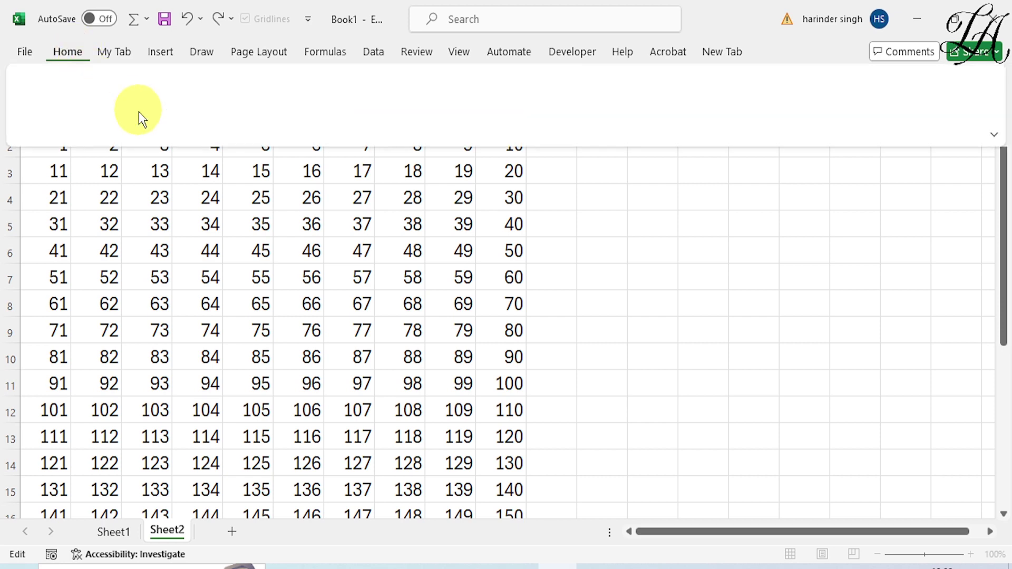
pyautogui.click(249, 266)
pyautogui.moveTo(248, 261); pyautogui.dragTo(242, 235)
# Give the merged title cell a light blue fill
pyautogui.click(180, 134)
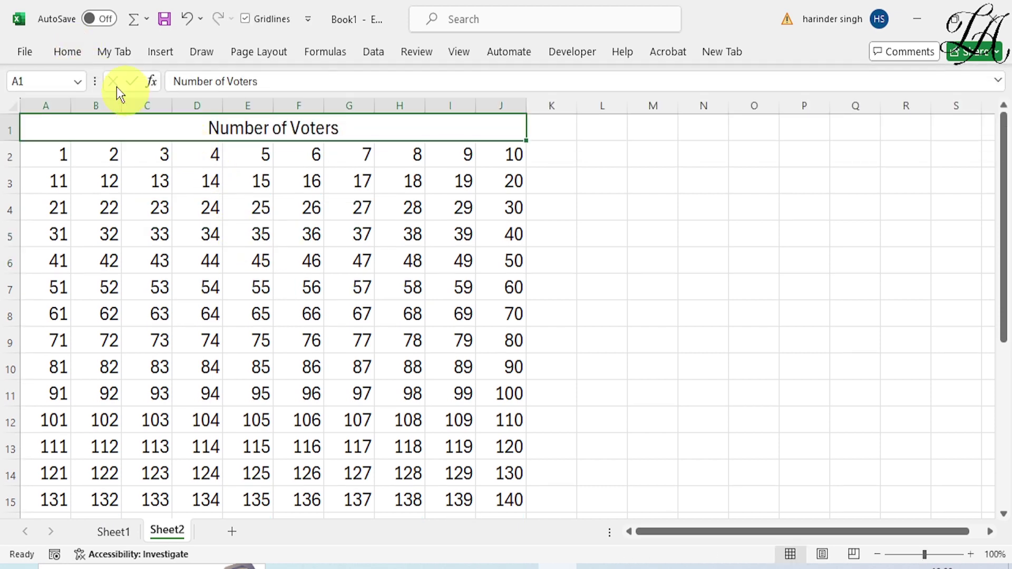
pyautogui.click(71, 50)
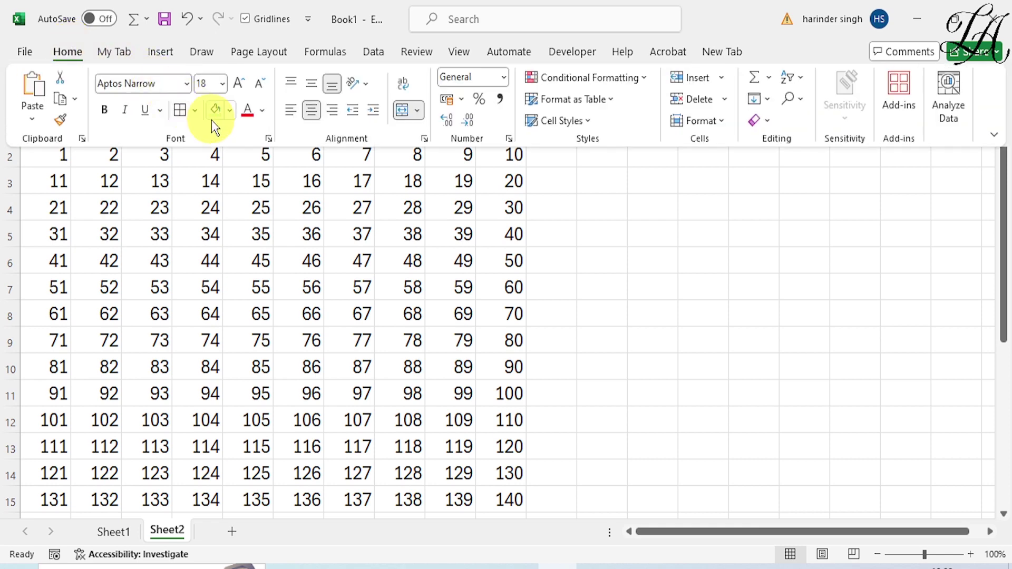
pyautogui.click(230, 112)
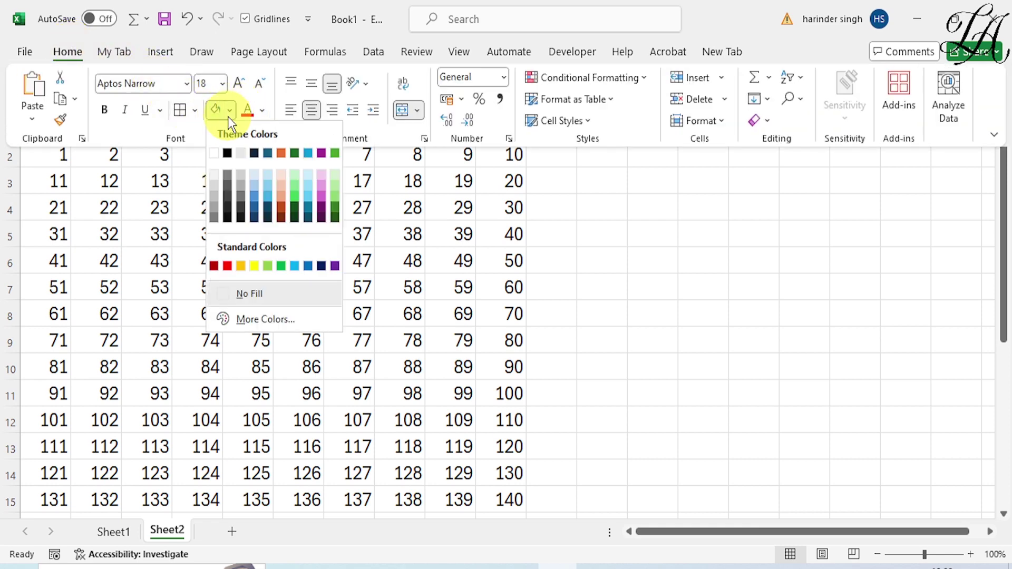
pyautogui.click(256, 177)
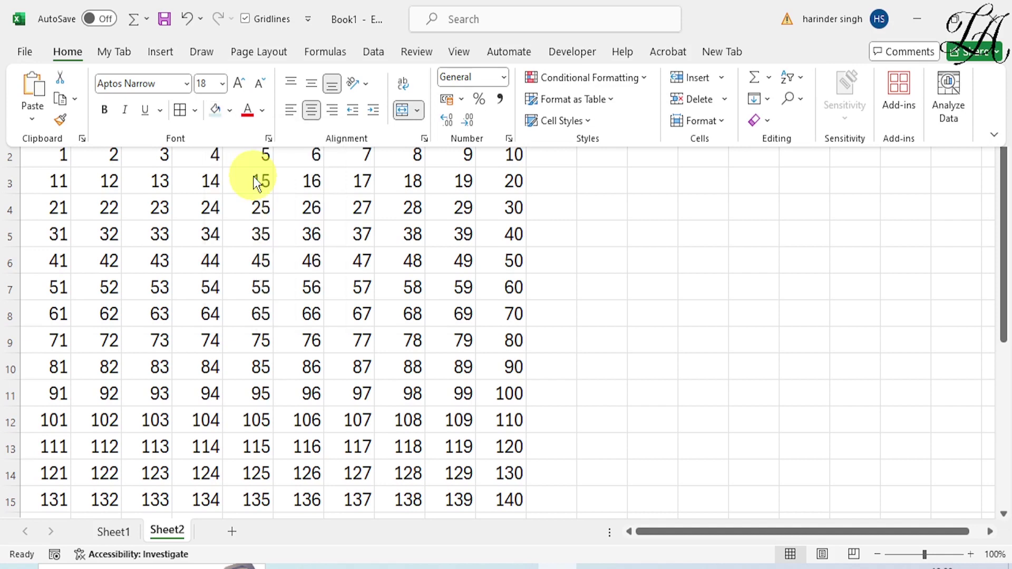
pyautogui.click(191, 218)
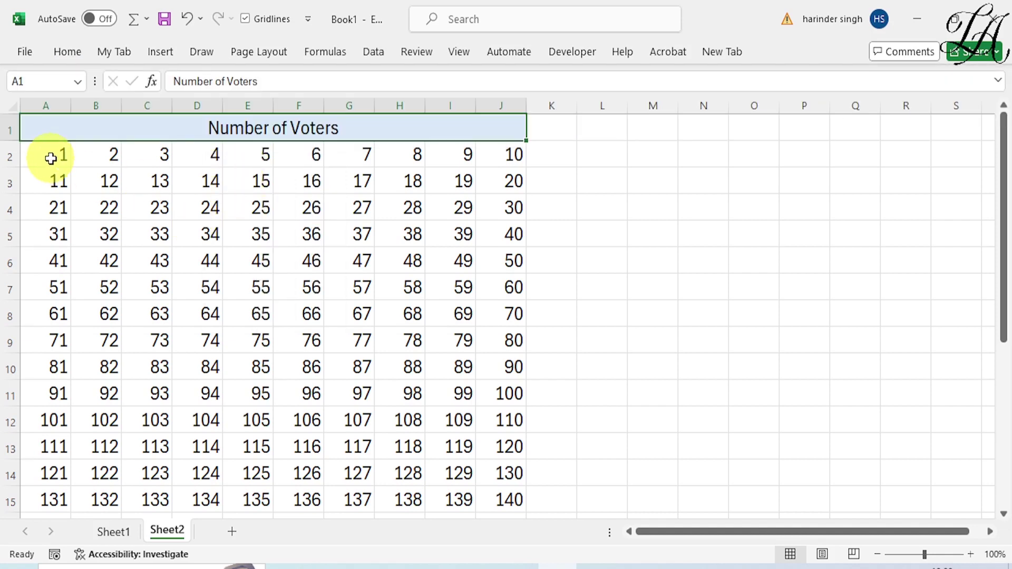
# Fill the A2:J25 number grid with light pink
pyautogui.moveTo(52, 154)
pyautogui.mouseDown()
pyautogui.moveTo(435, 526)
pyautogui.moveTo(501, 529)
pyautogui.moveTo(501, 477)
pyautogui.mouseUp()
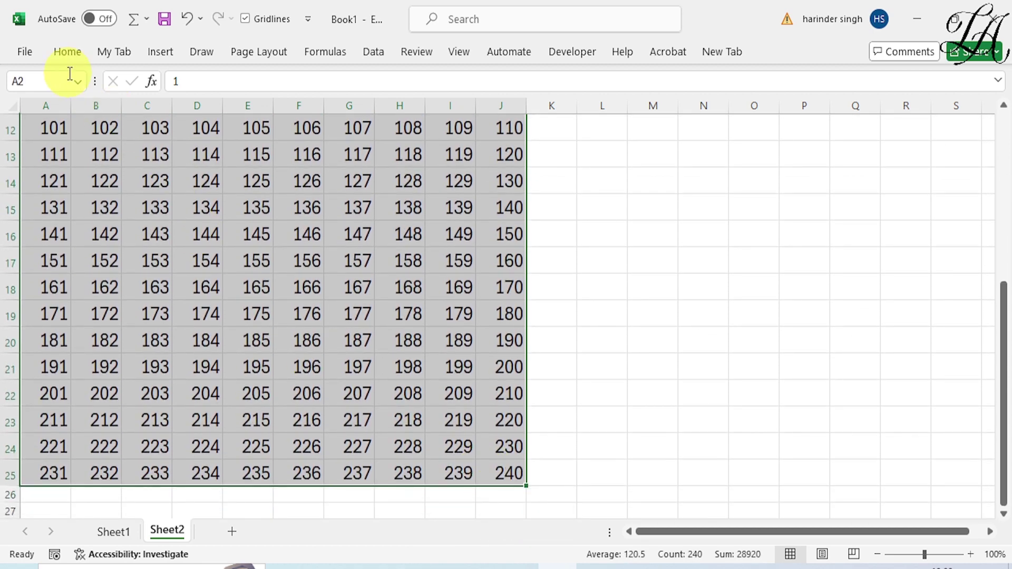
pyautogui.click(65, 55)
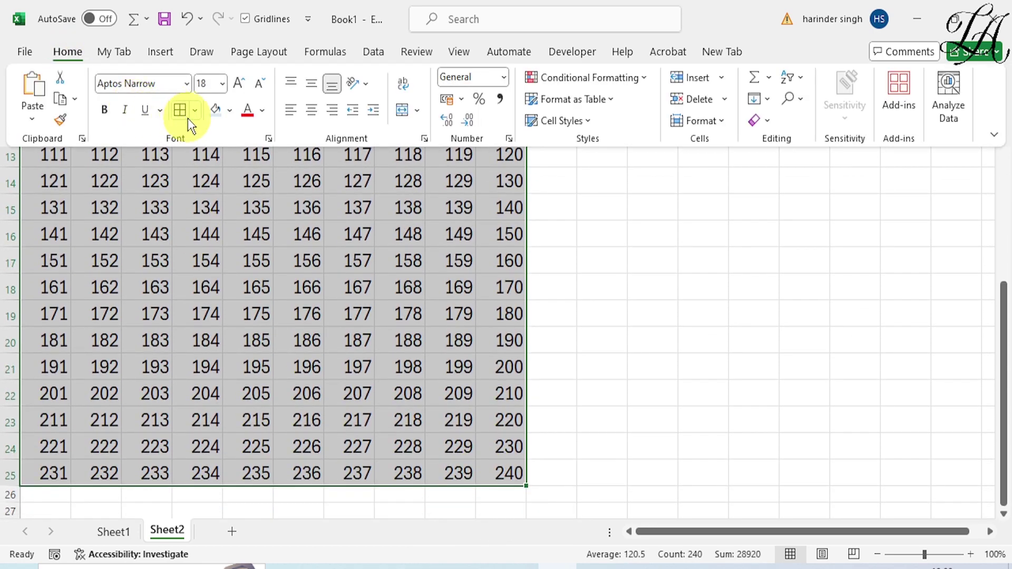
pyautogui.click(231, 111)
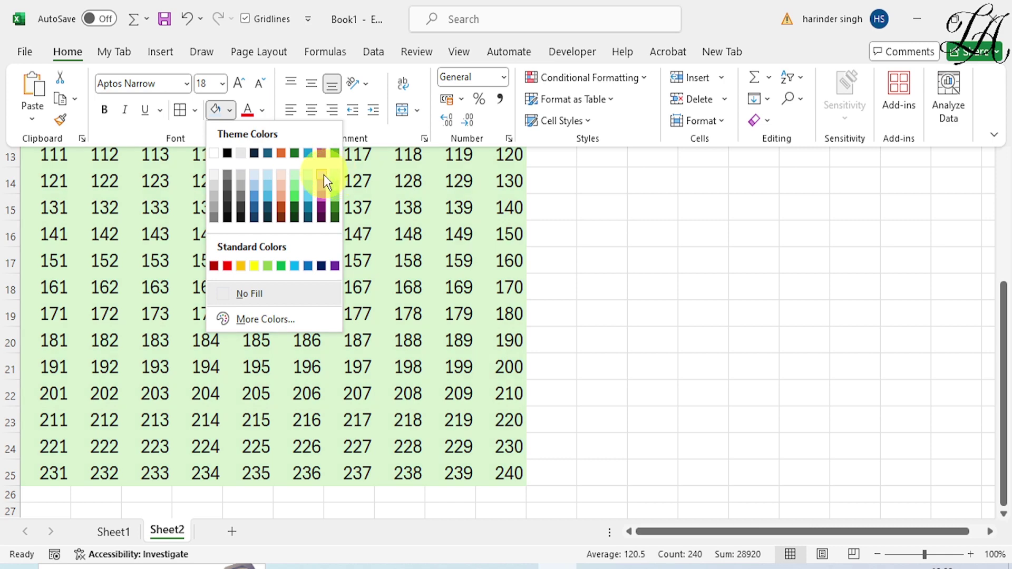
pyautogui.click(323, 175)
pyautogui.scroll(4, 624, 282)
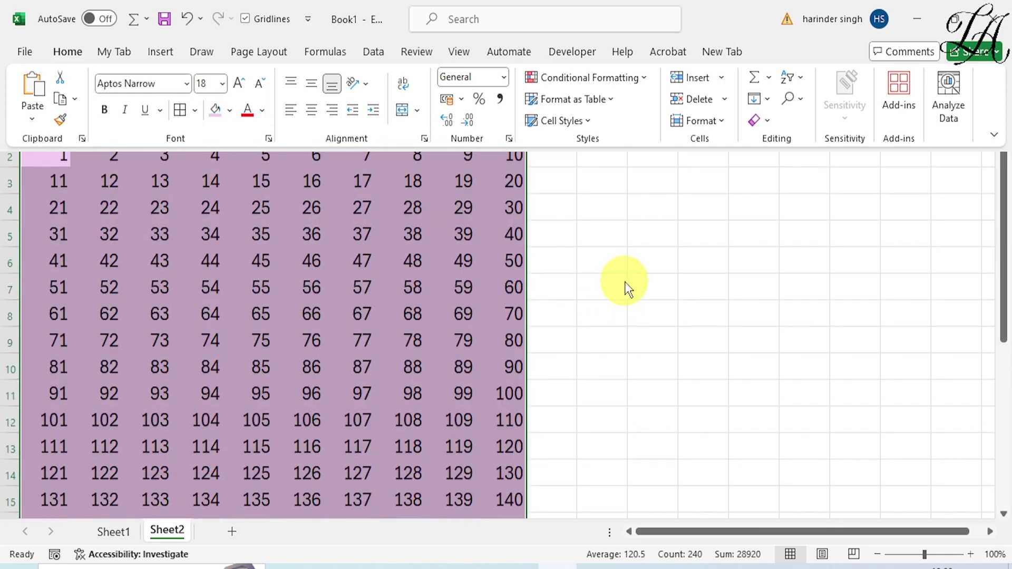
pyautogui.click(625, 282)
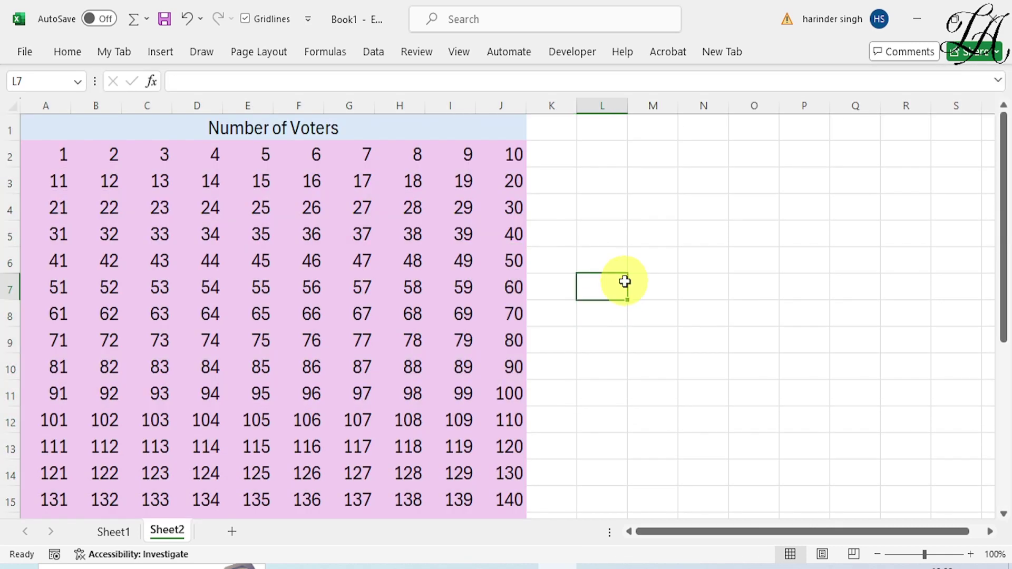